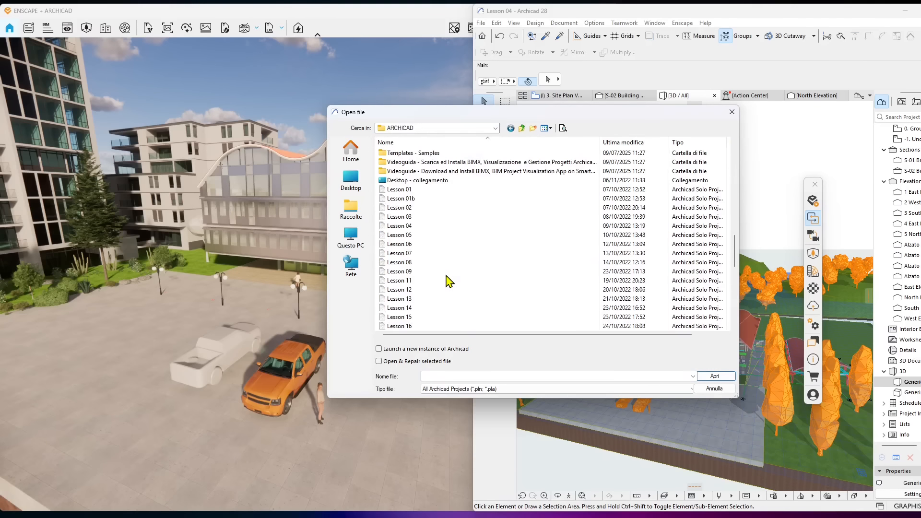
Open the Lesson 25 project file, discarding the unsaved changes to Lesson 04
scroll(449, 278, "down", 4)
left_click(416, 299)
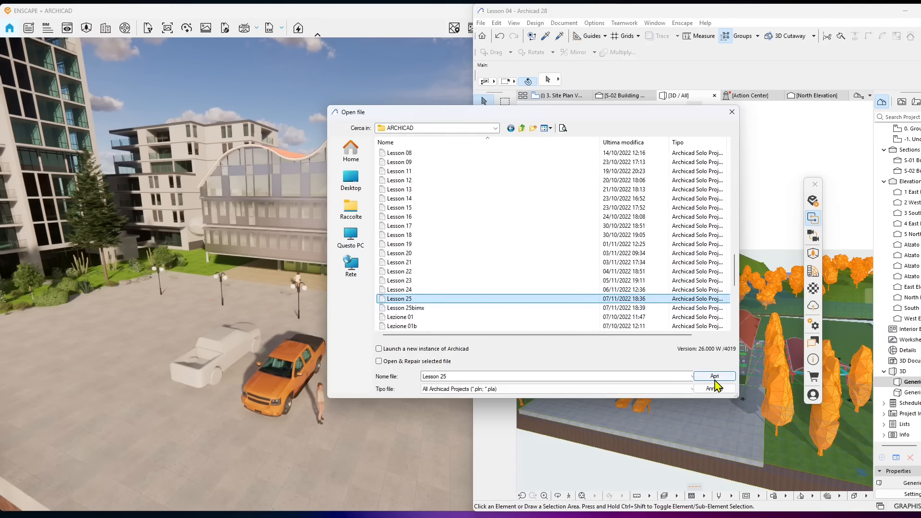
left_click(715, 378)
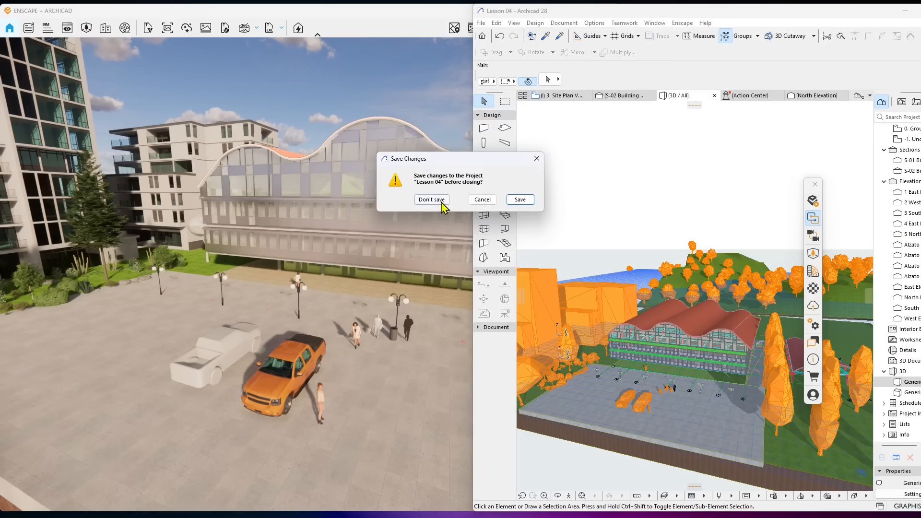
left_click(432, 200)
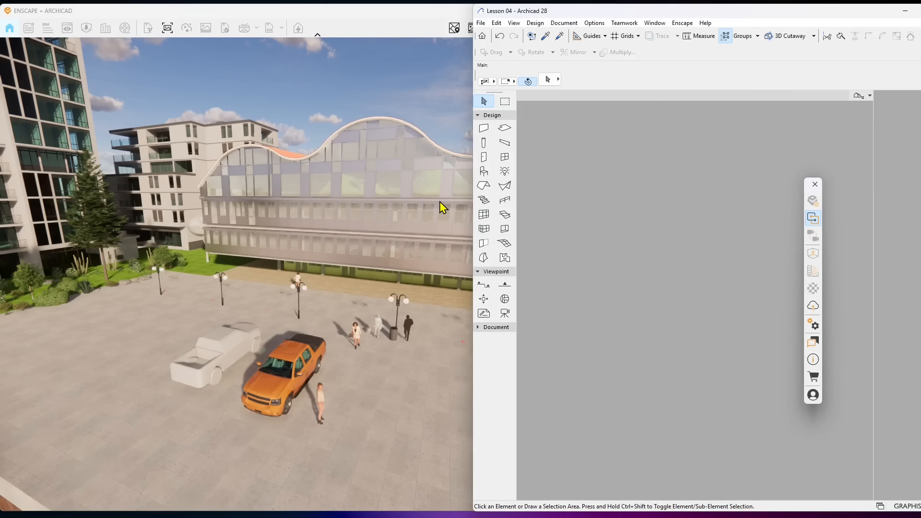
Narrow the Enscape window to fit beside Archicad and view the rendered building from above
left_click(268, 201)
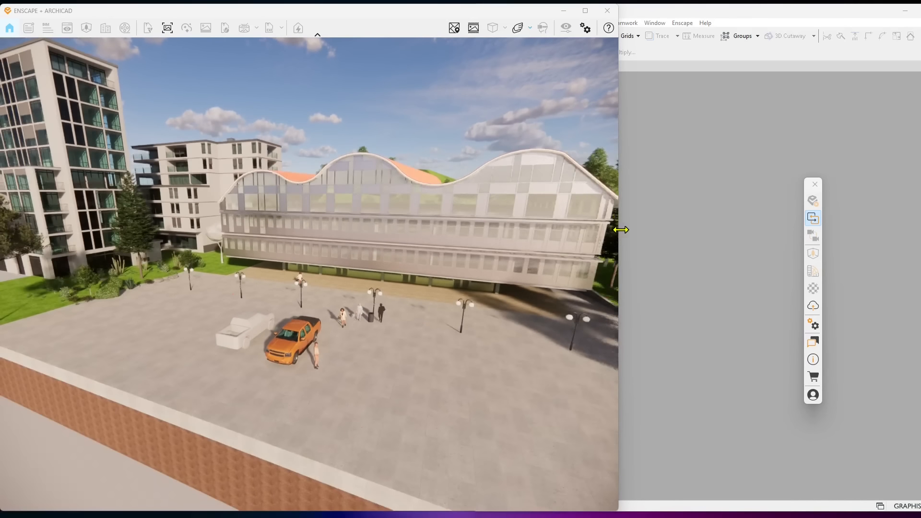
left_click_drag(621, 230, 470, 229)
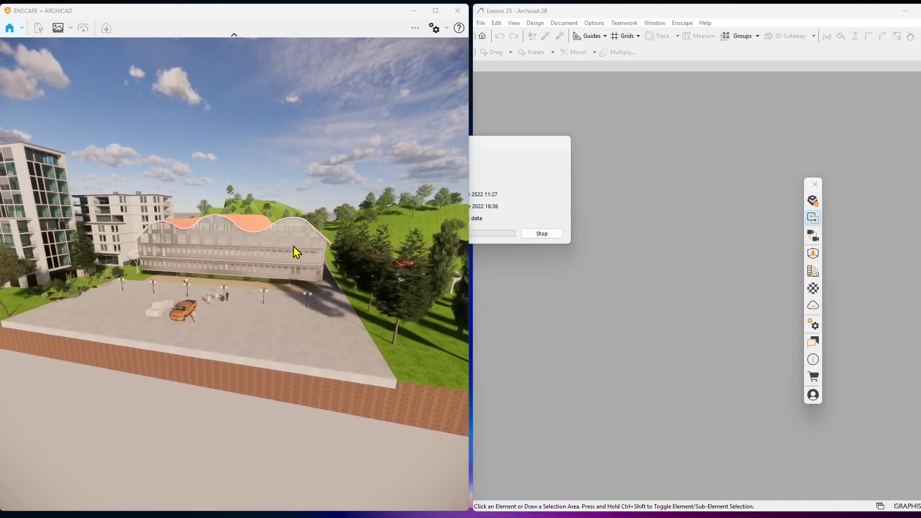
right_click_drag(266, 261, 261, 334)
right_click_drag(263, 239, 264, 251)
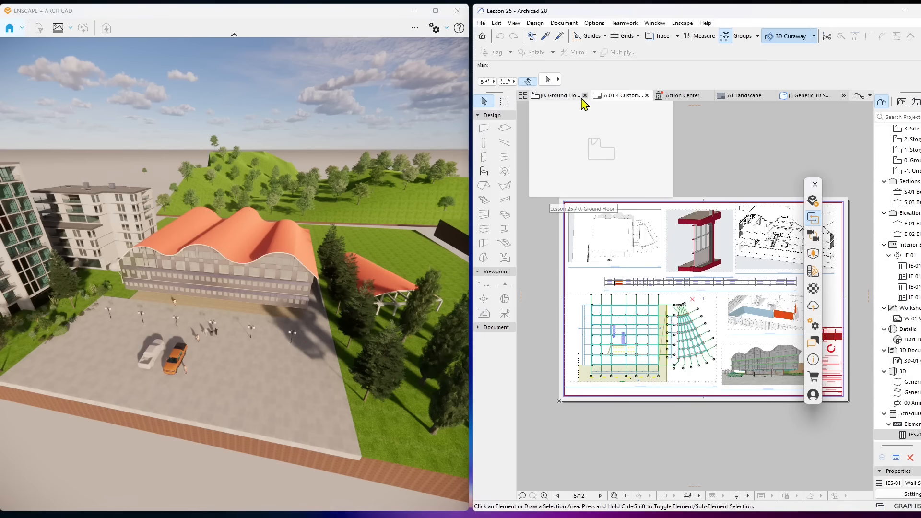
Switch to the Generic 3D Section view and frame the sectioned building, keeping the project open
left_click(585, 95)
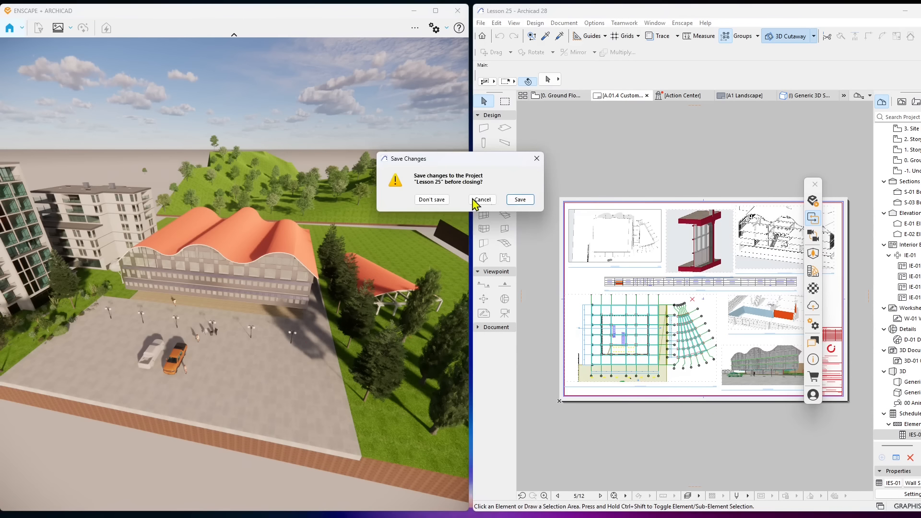
left_click(537, 159)
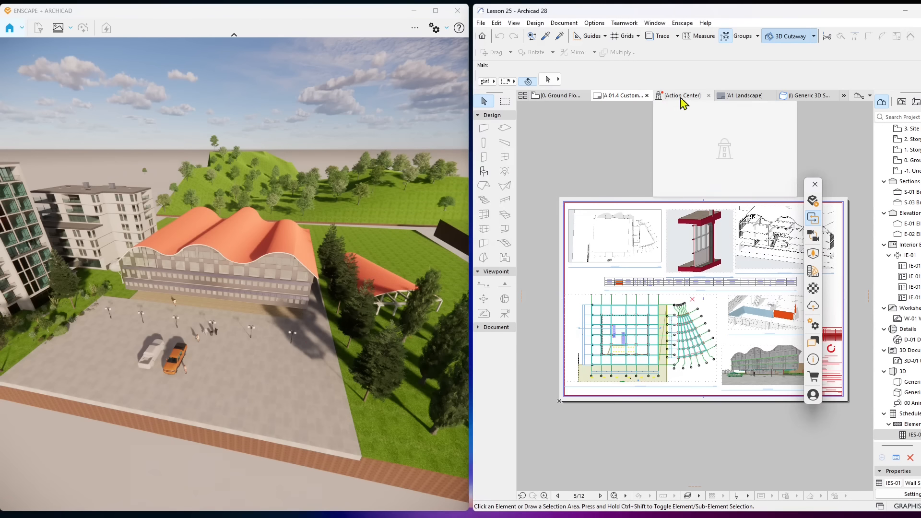
left_click(801, 99)
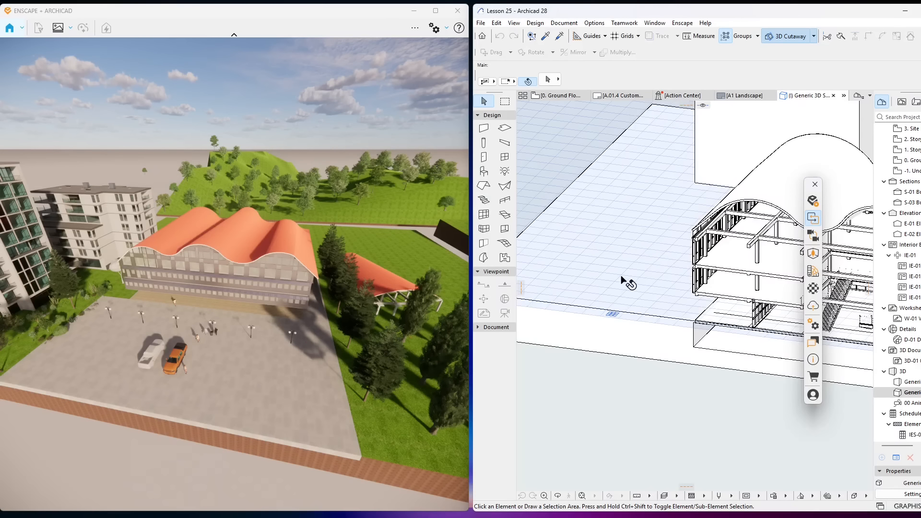
scroll(623, 283, "down", 6)
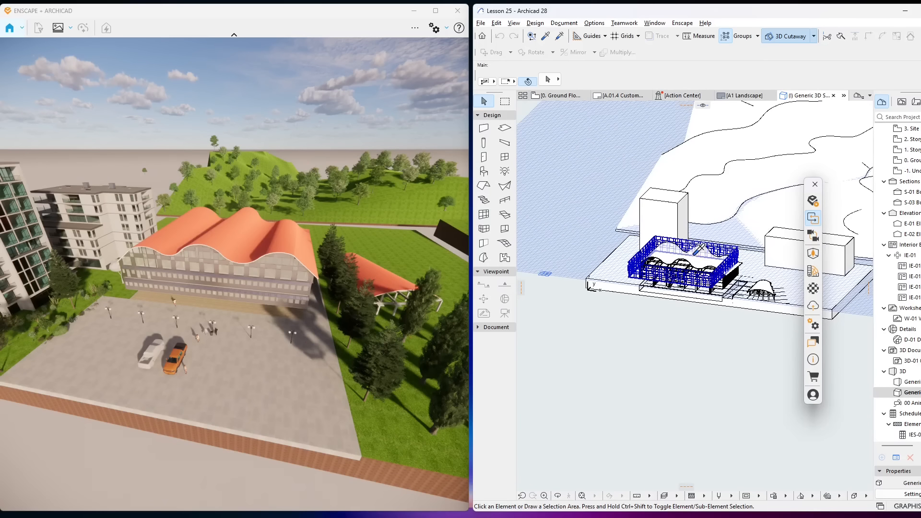
scroll(734, 264, "up", 2)
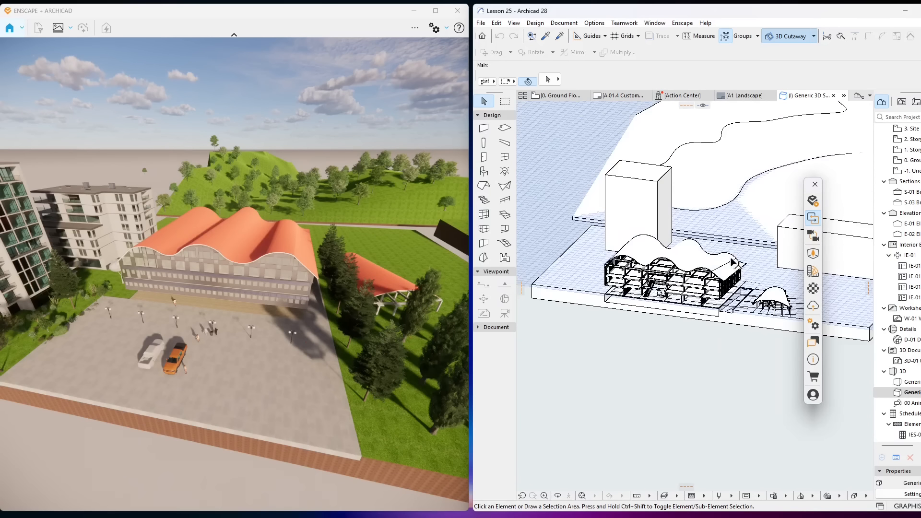
scroll(708, 265, "up", 2)
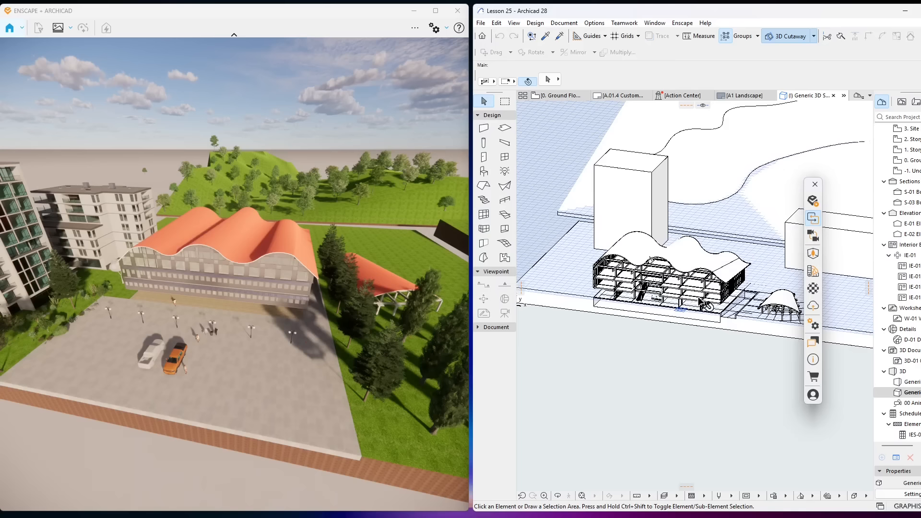
scroll(682, 288, "up", 2)
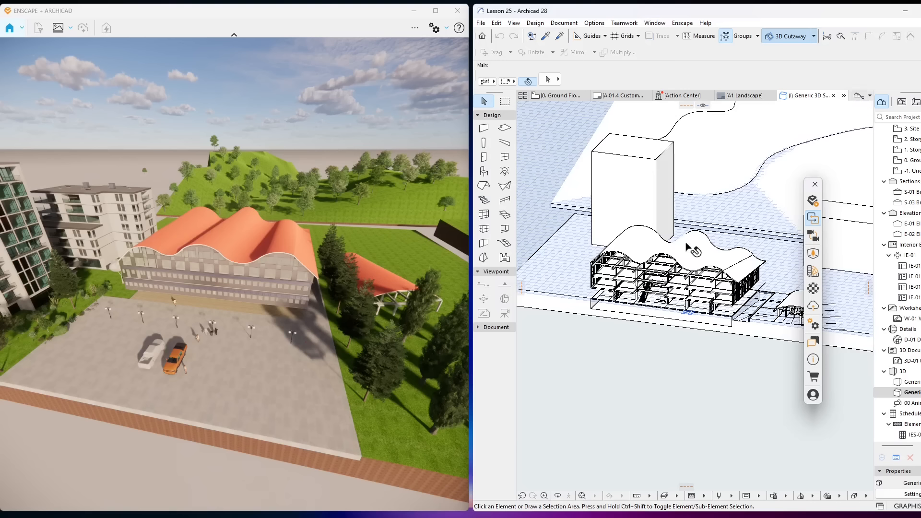
Close the Enscape window and restart Enscape for the Lesson 25 project
left_click(458, 10)
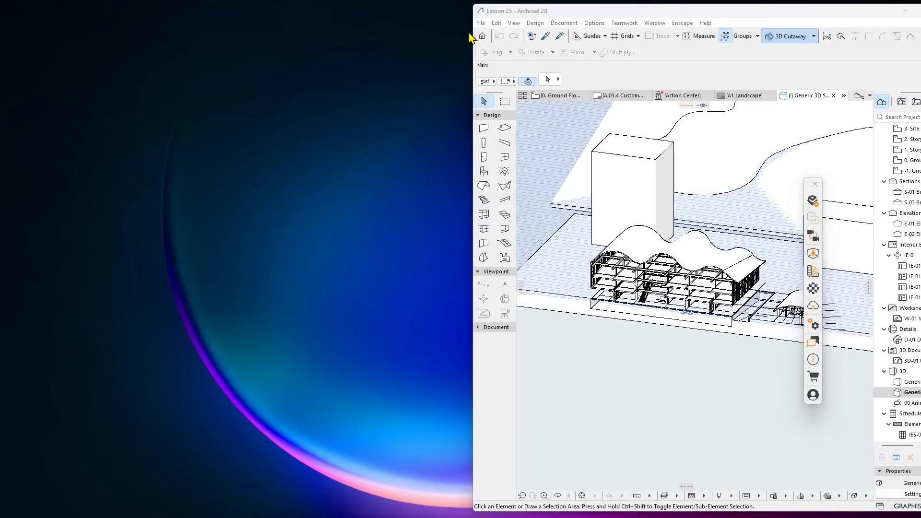
left_click(682, 23)
left_click(677, 36)
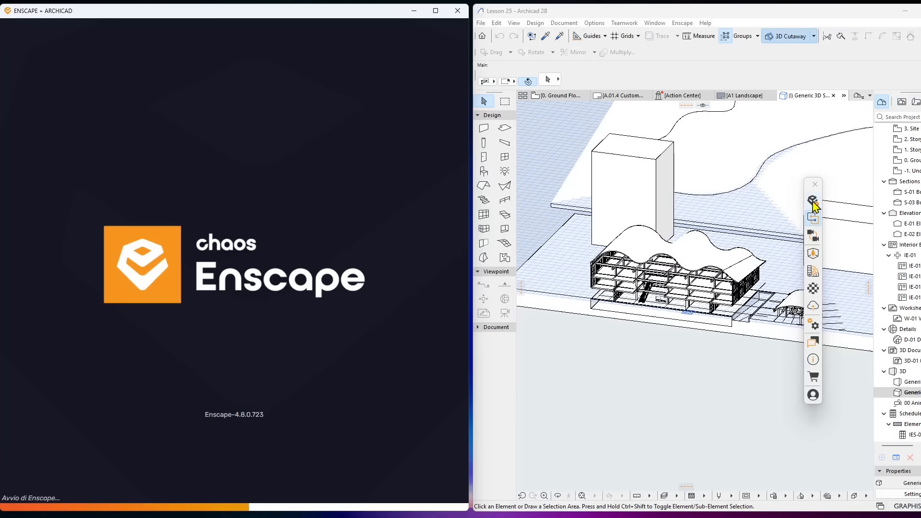
Widen the Navigator, collapse the Project Archicad Course tree in the Project Map and switch to the View Map
left_click_drag(874, 189, 827, 196)
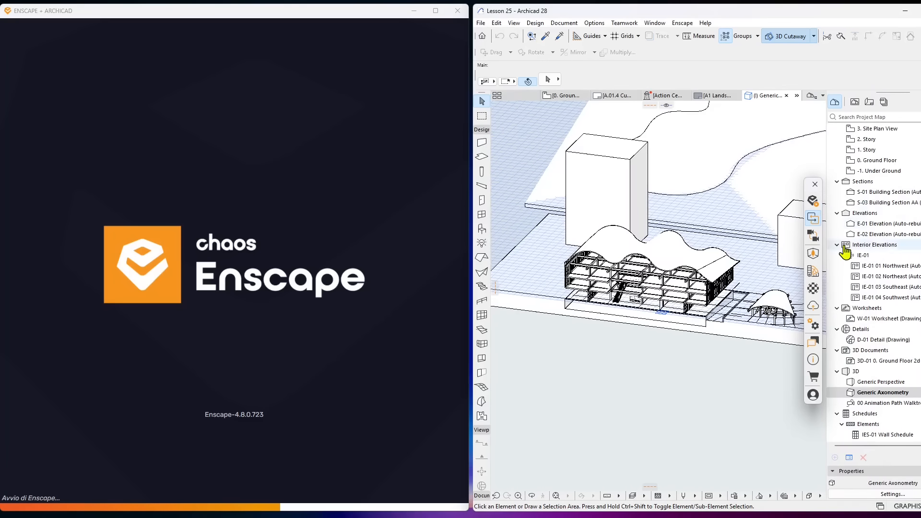
scroll(847, 226, "up", 1)
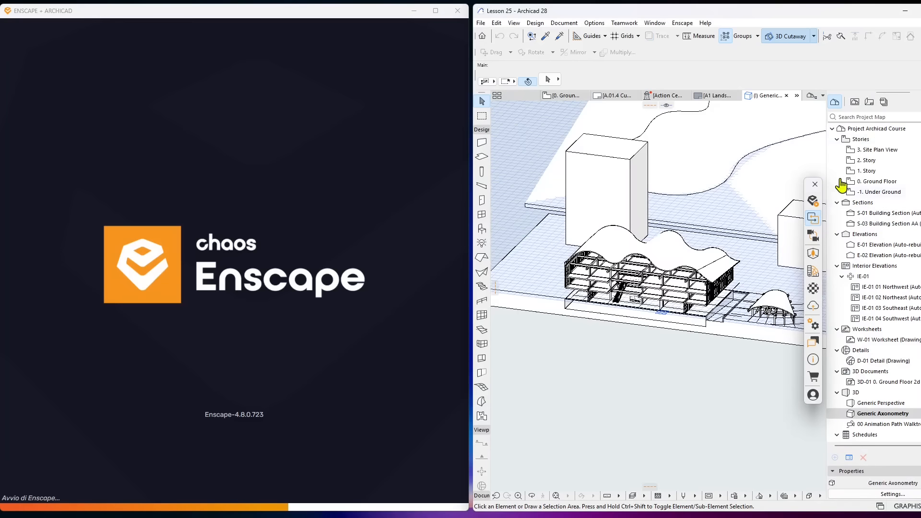
left_click(833, 130)
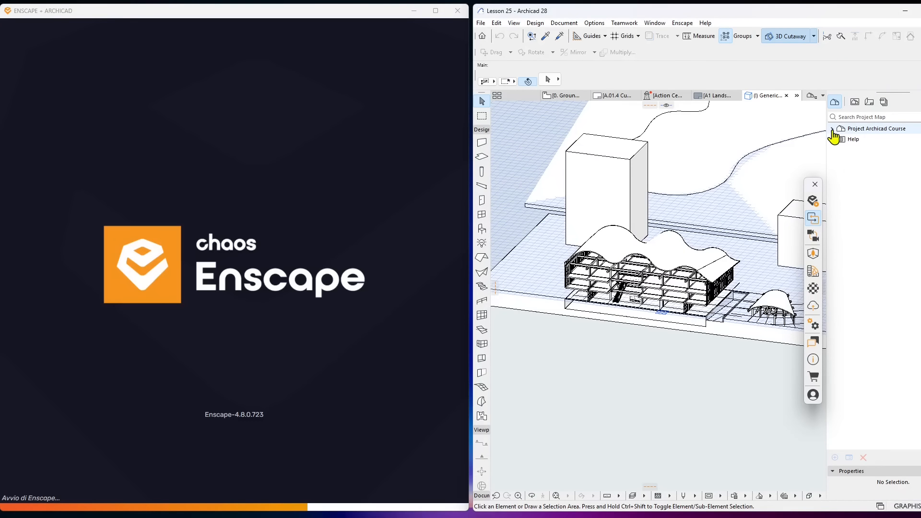
left_click(856, 103)
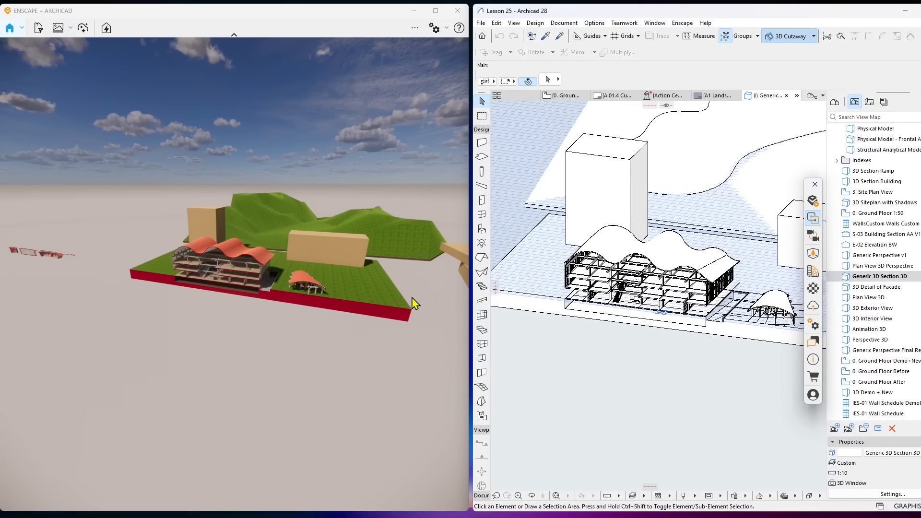
Inspect the sectioned building's floors and roof up close in Enscape
scroll(215, 309, "up", 4)
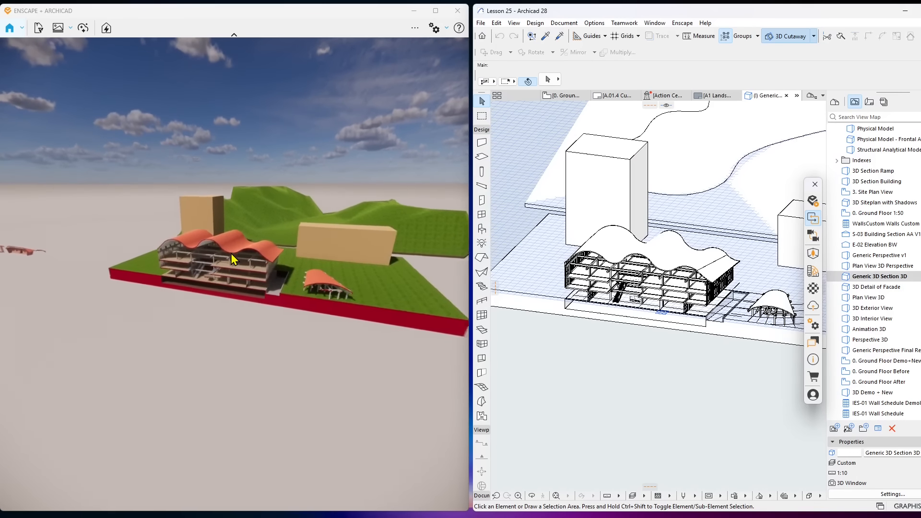
scroll(232, 259, "up", 5)
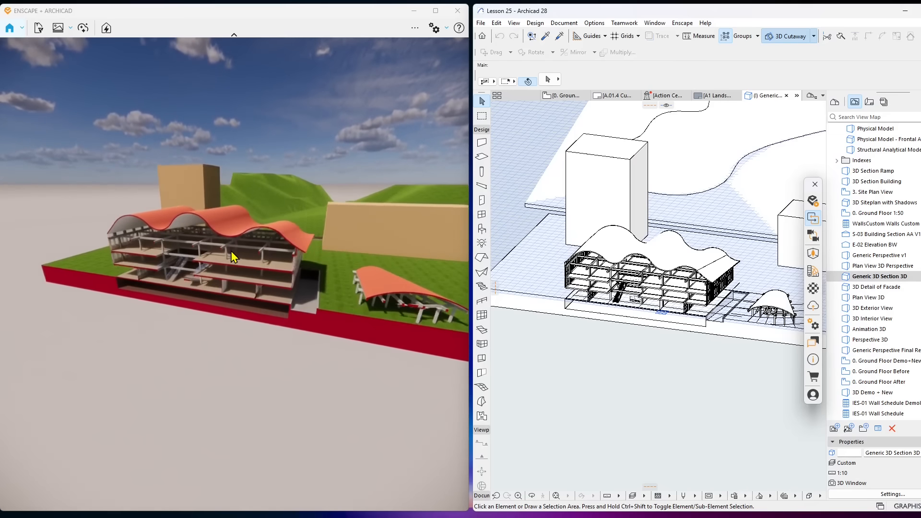
scroll(231, 252, "up", 6)
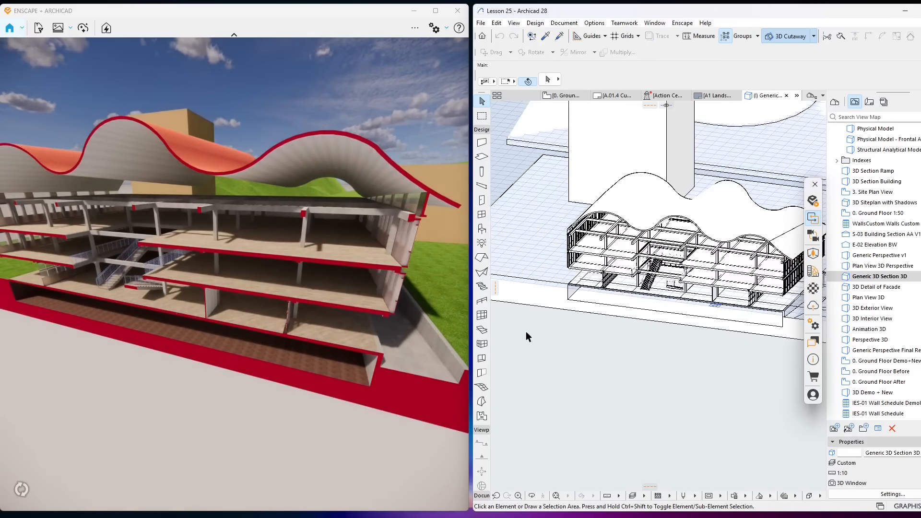
Frame the sectioned building in Archicad's 3D view, match the Enscape camera to it with view synchronization and switch synchronization off again
scroll(276, 292, "down", 3)
scroll(678, 302, "up", 2)
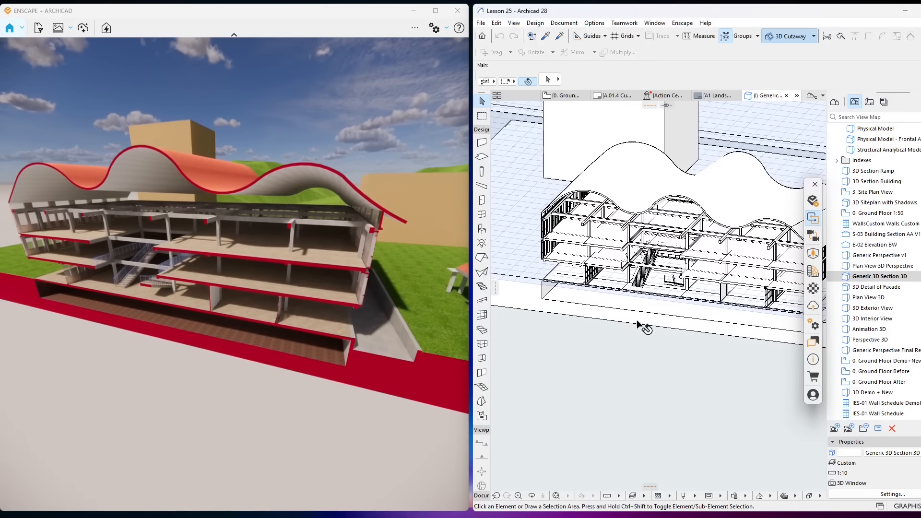
scroll(655, 322, "up", 3)
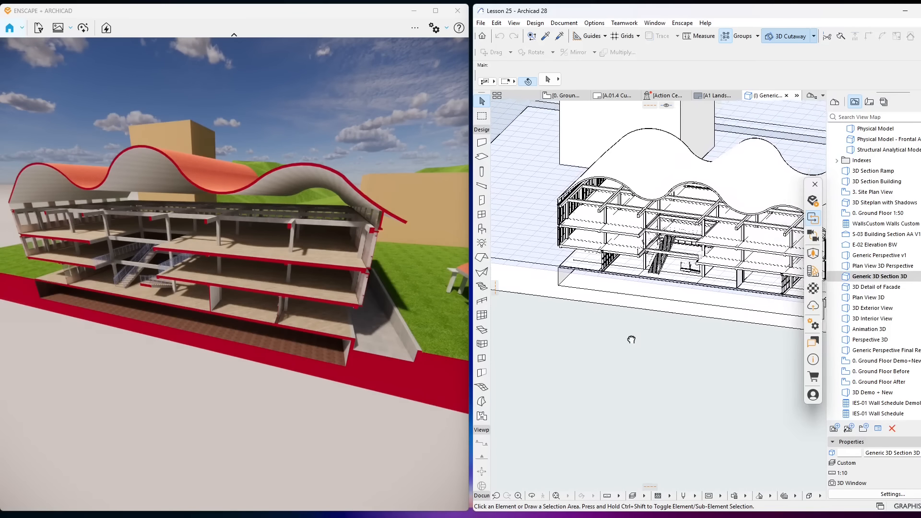
scroll(643, 348, "up", 1)
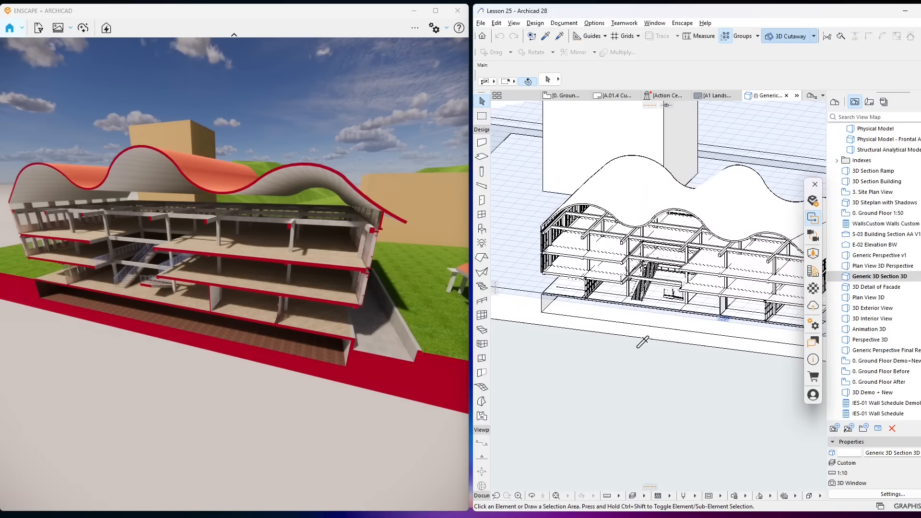
left_click(816, 244)
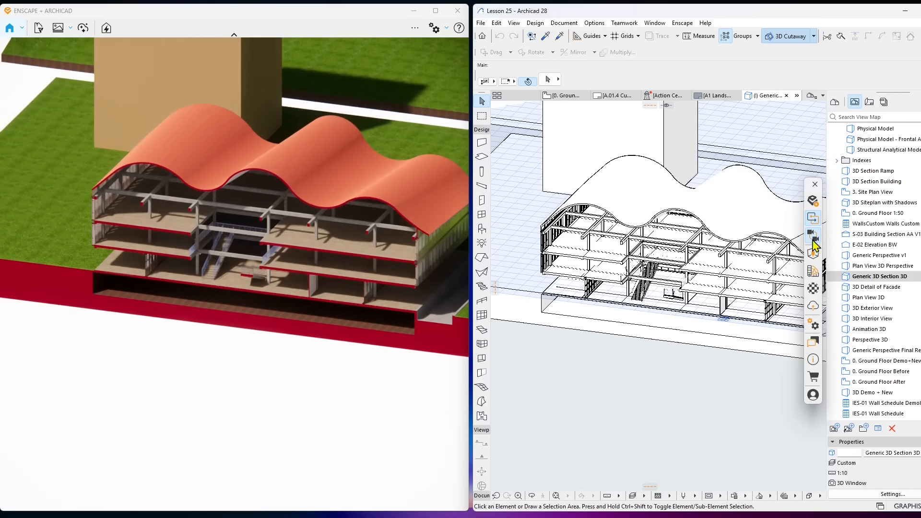
left_click(817, 243)
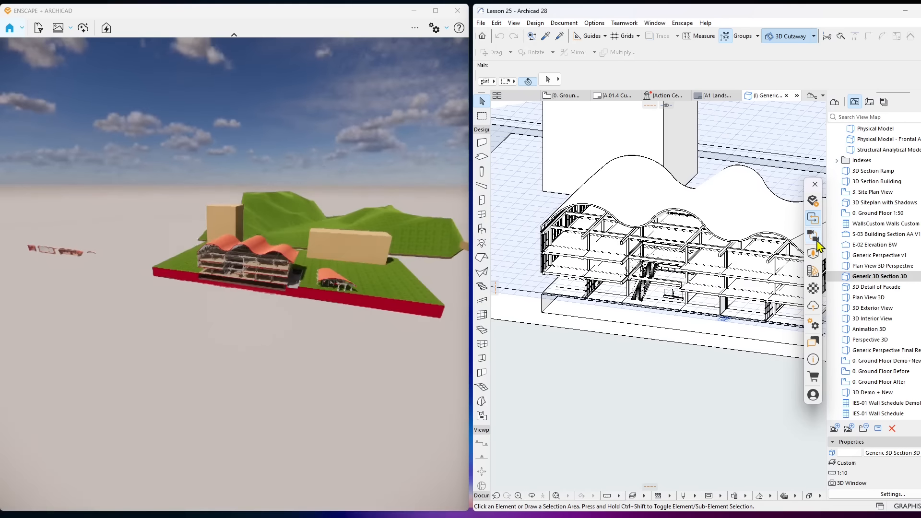
Explore the building's interior around the staircase and columns in Enscape
double_click(242, 277)
scroll(243, 288, "down", 3)
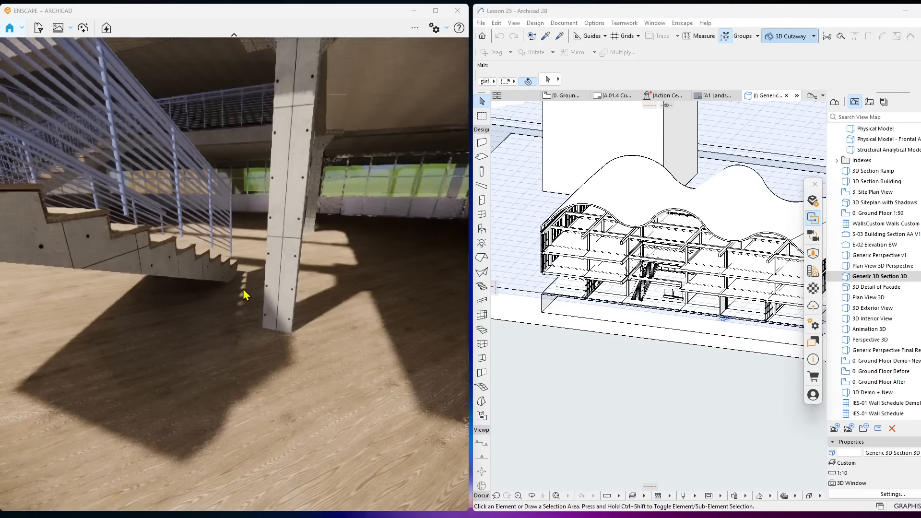
left_click_drag(289, 297, 362, 298)
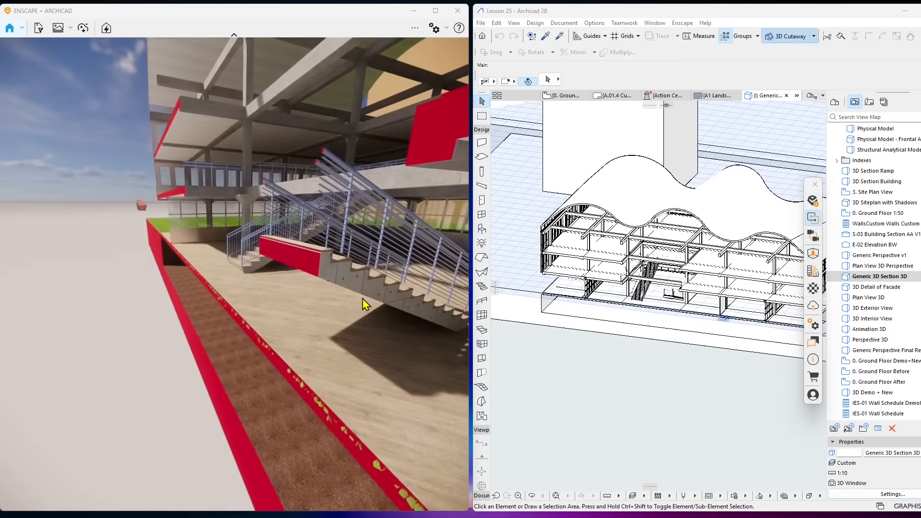
double_click(363, 299)
left_click_drag(288, 297, 269, 288)
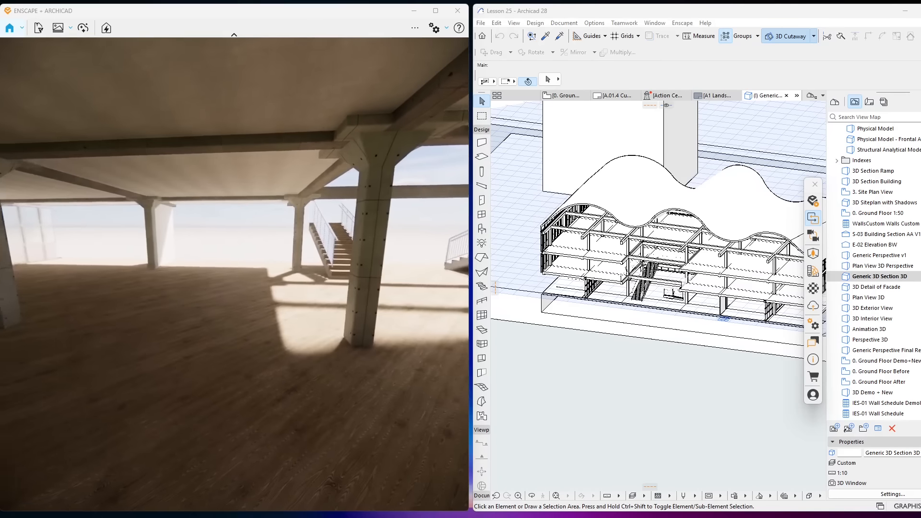
Open the 3D Section Ramp view and collapse the Floor Plans, Ceiling Plans, Structural Plans and Sections folders in the View Map
double_click(873, 171)
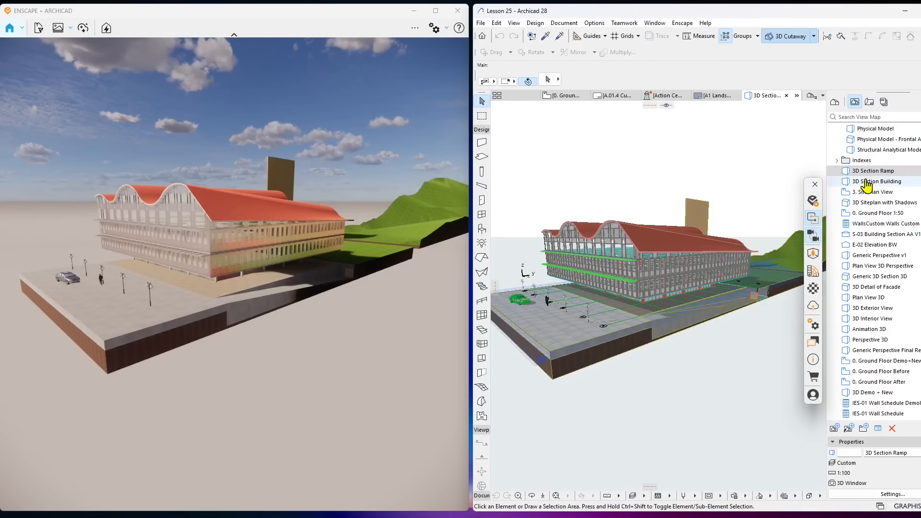
scroll(867, 139, "up", 3)
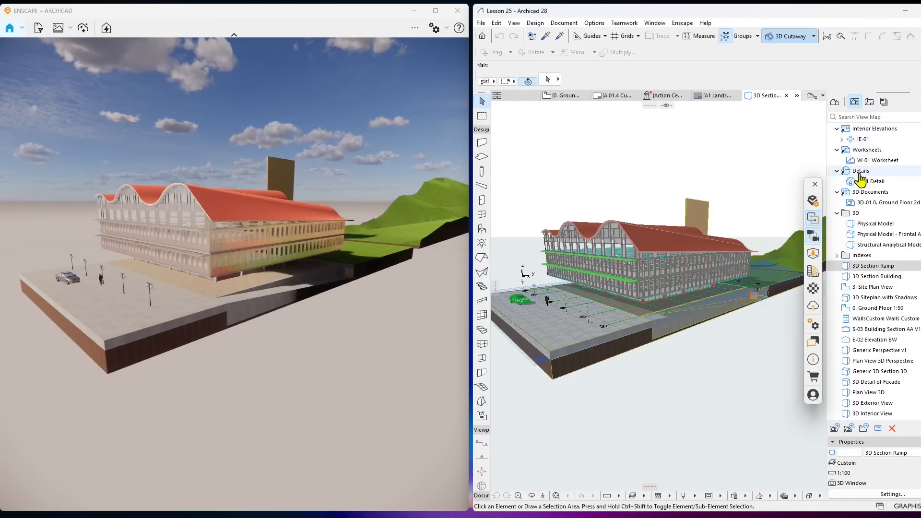
scroll(860, 192, "up", 8)
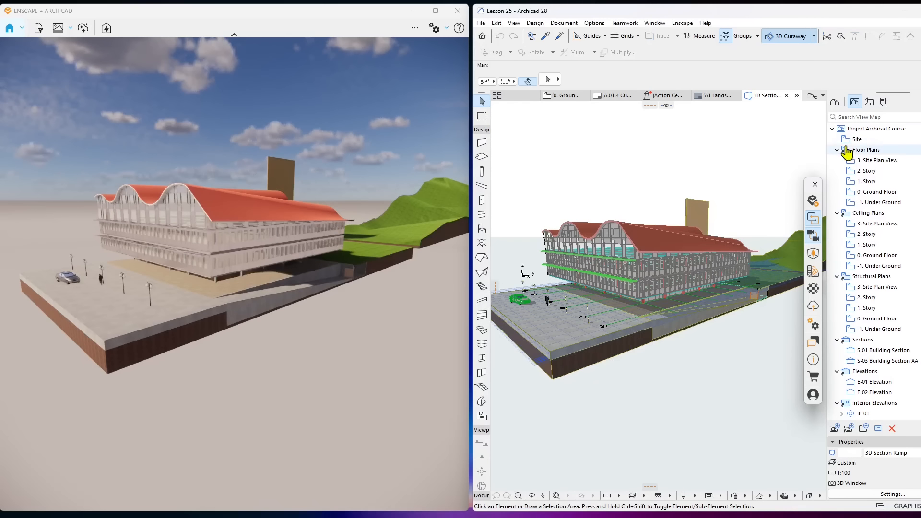
left_click(838, 149)
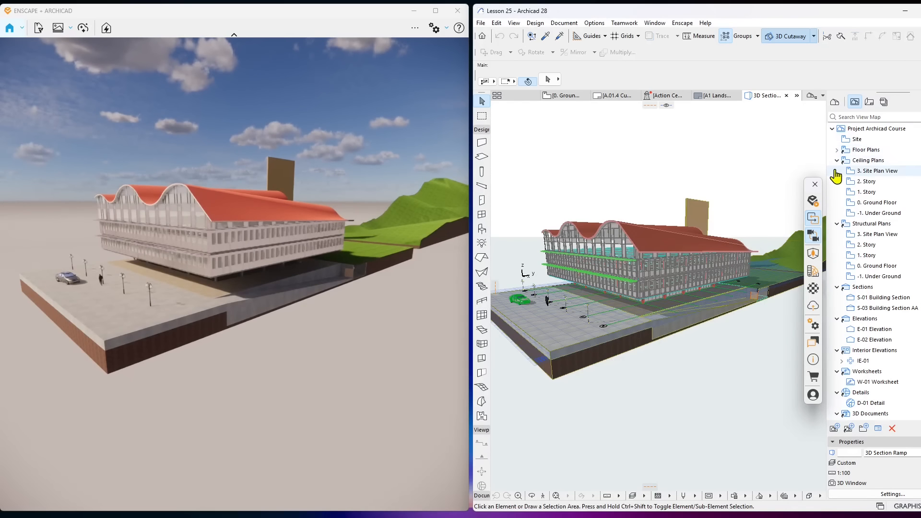
left_click(837, 160)
left_click(837, 170)
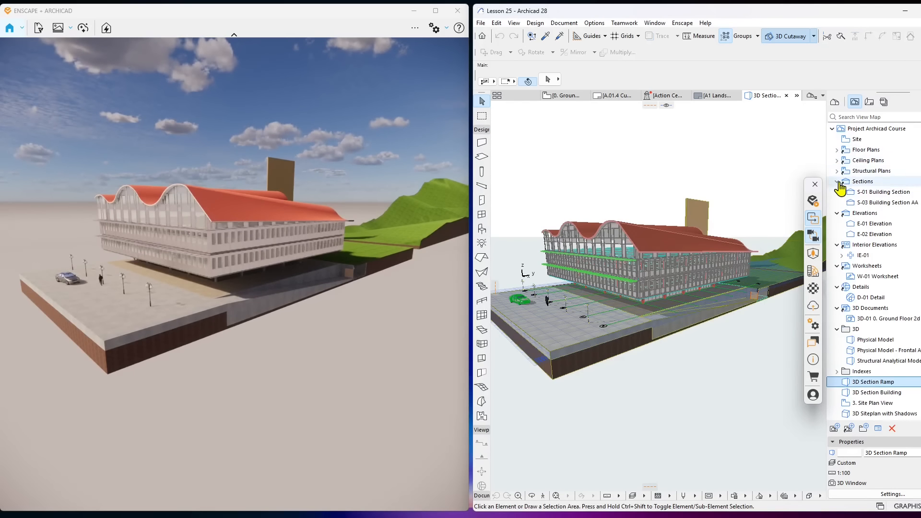
left_click(837, 181)
Open the Physical Model view from the 3D folder and synchronize the Enscape camera with it, framing the whole site
scroll(854, 328, "down", 3)
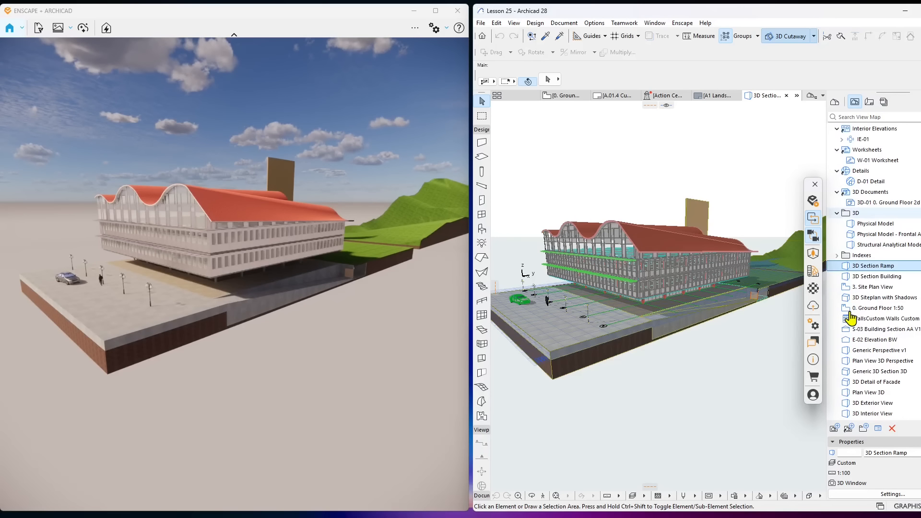
left_click(869, 224)
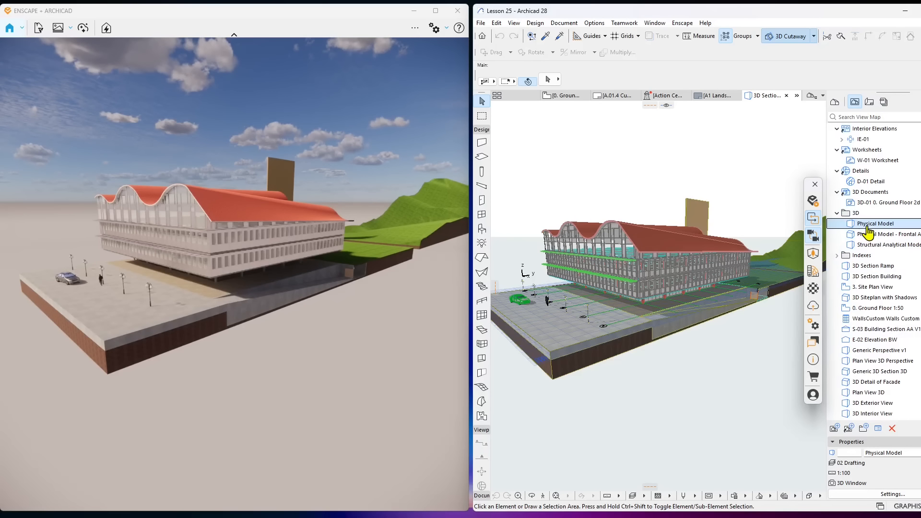
double_click(868, 225)
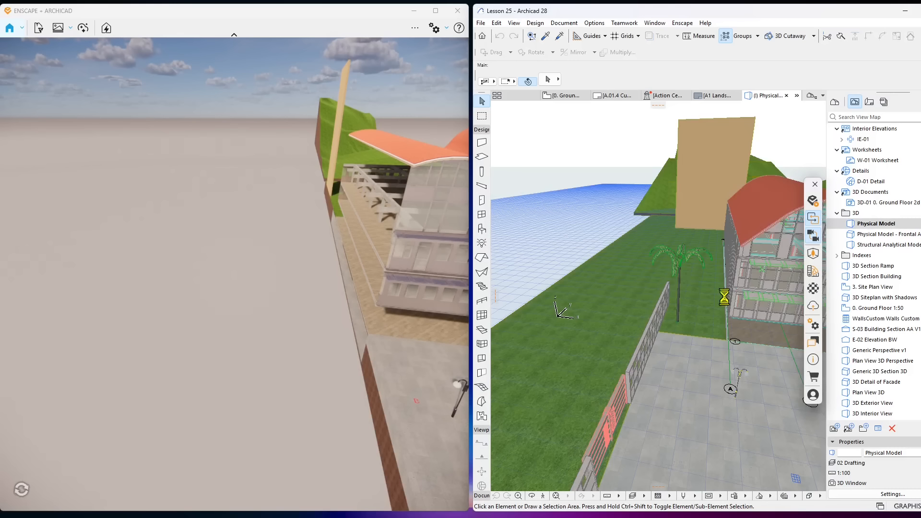
left_click(813, 237)
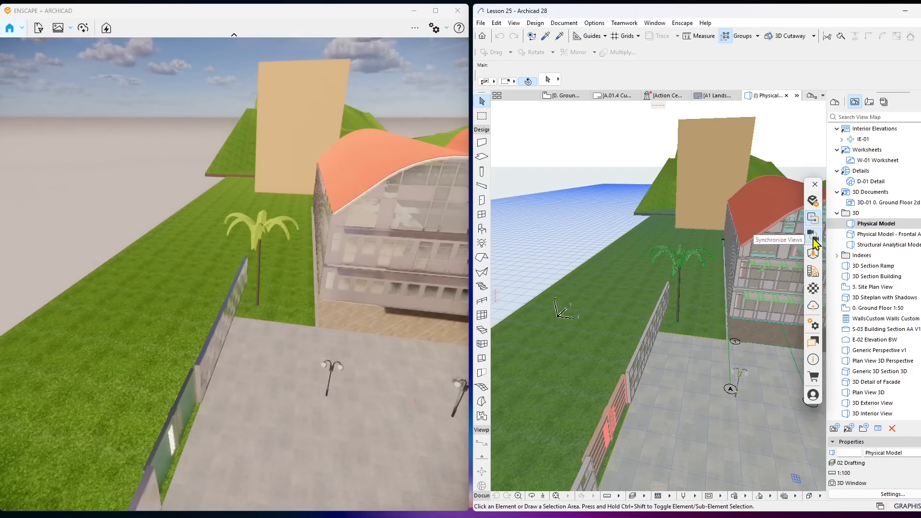
scroll(619, 294, "down", 5)
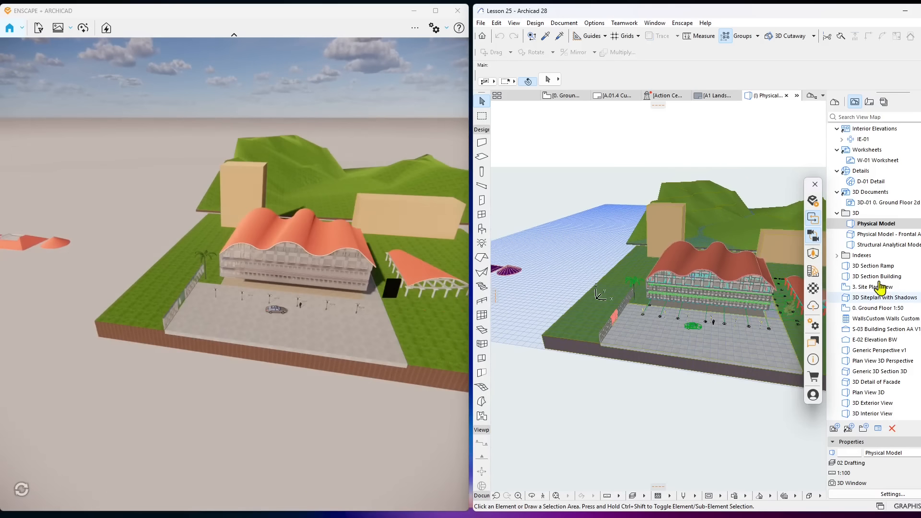
Open the saved 3D Interior View so that Enscape follows it
scroll(864, 308, "down", 3)
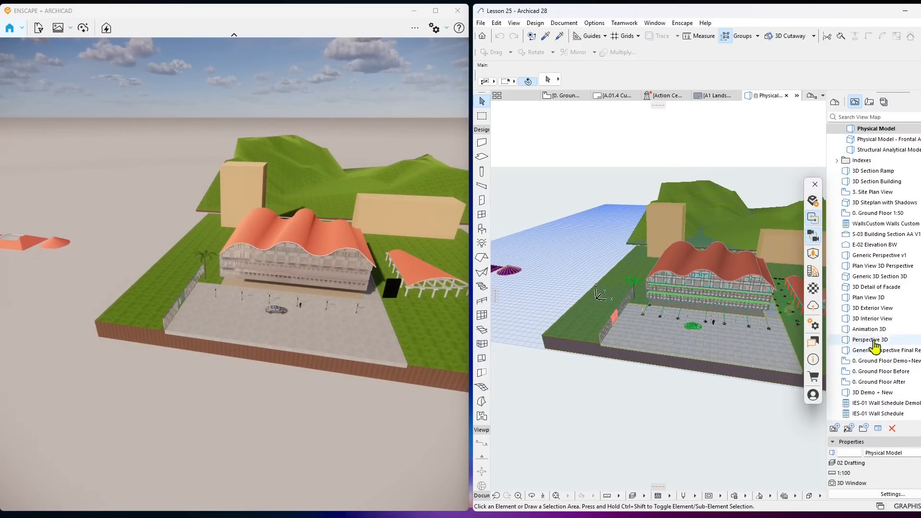
left_click(847, 320)
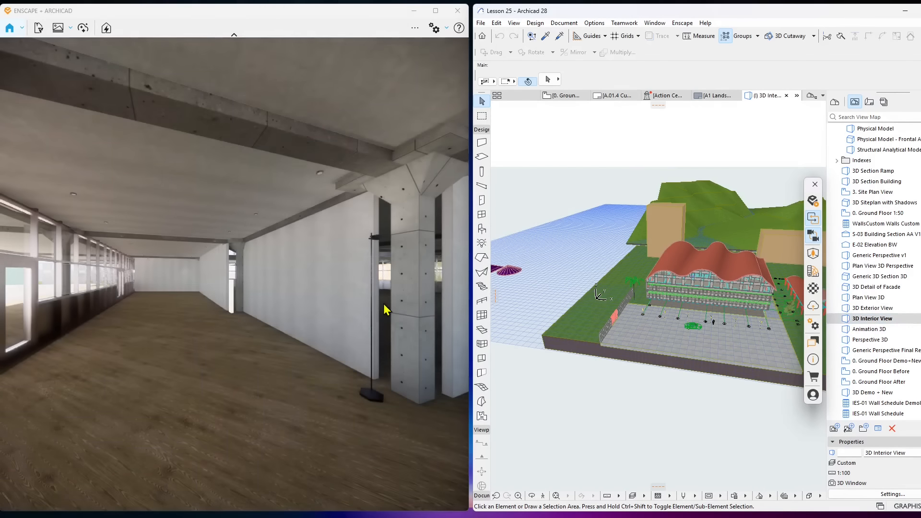
double_click(848, 321)
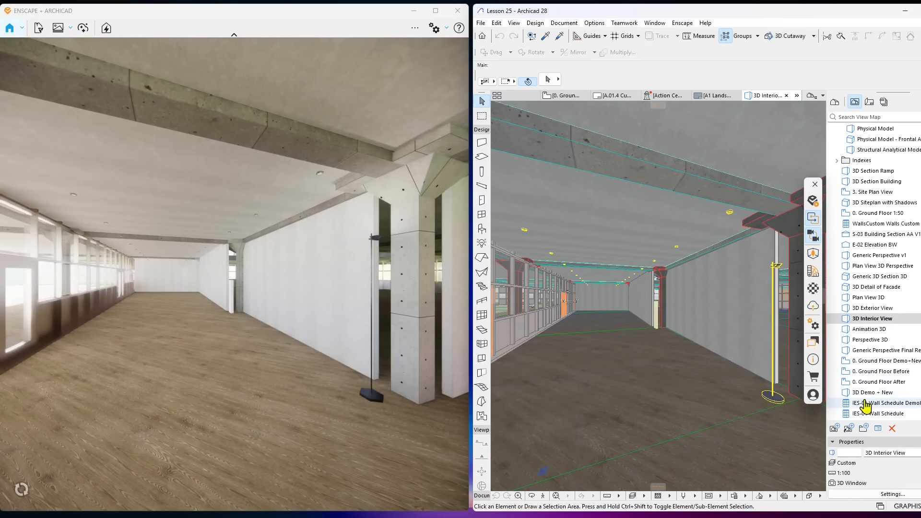
Expand the Floor Plans folder and open the 3. Site Plan View to inspect its 2D layout
scroll(867, 408, "up", 6)
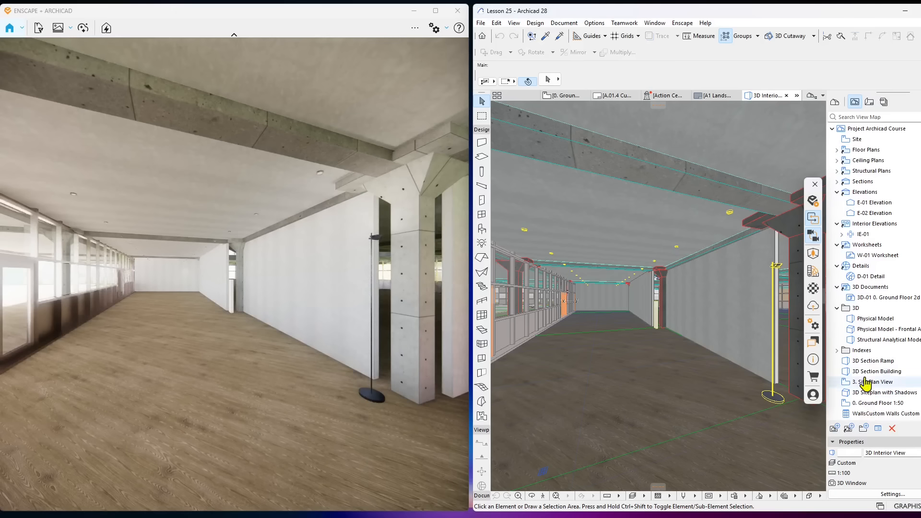
left_click(837, 150)
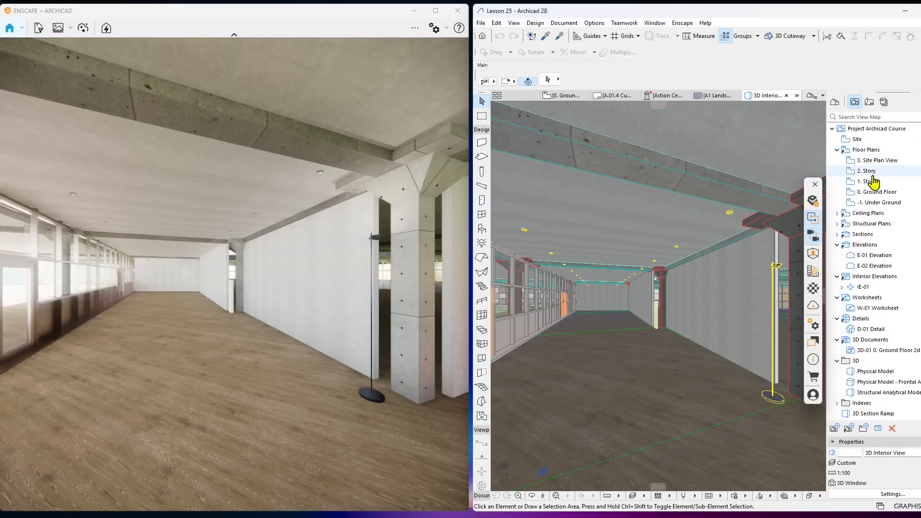
double_click(852, 162)
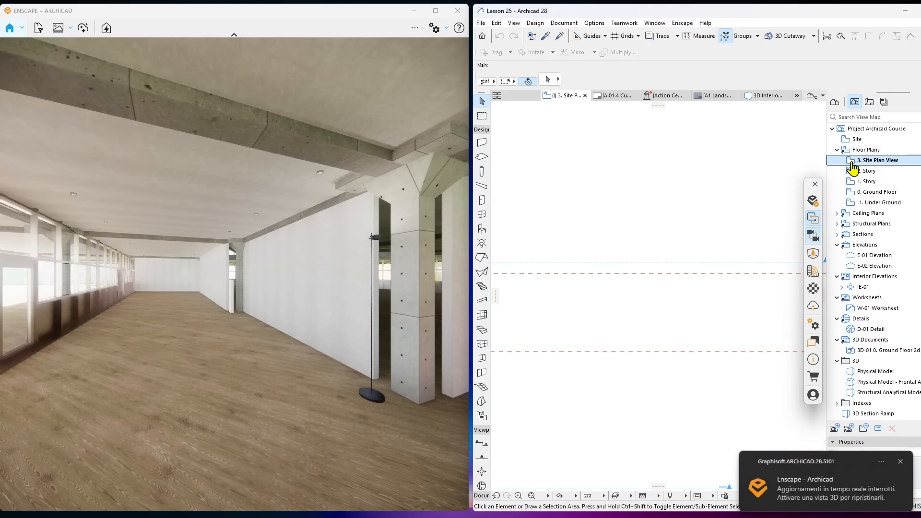
scroll(646, 325, "down", 5)
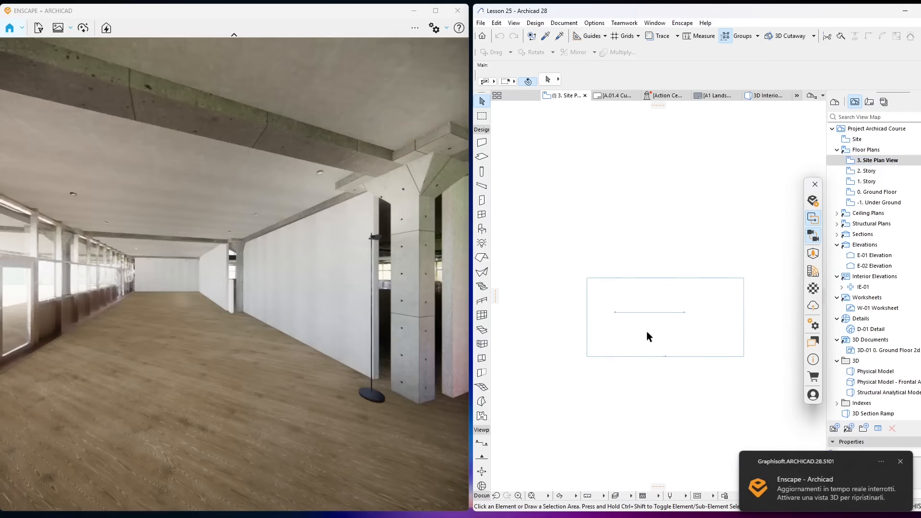
scroll(653, 335, "down", 3)
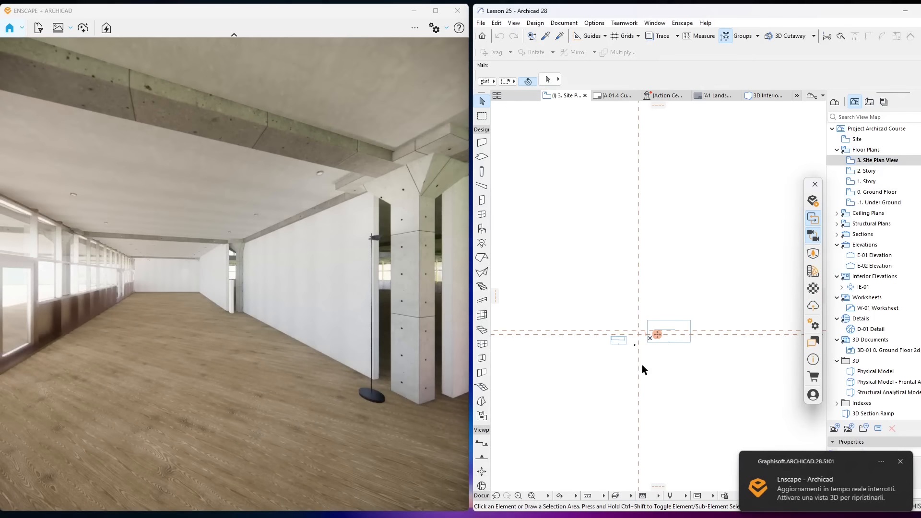
scroll(646, 358, "up", 4)
left_click(856, 162)
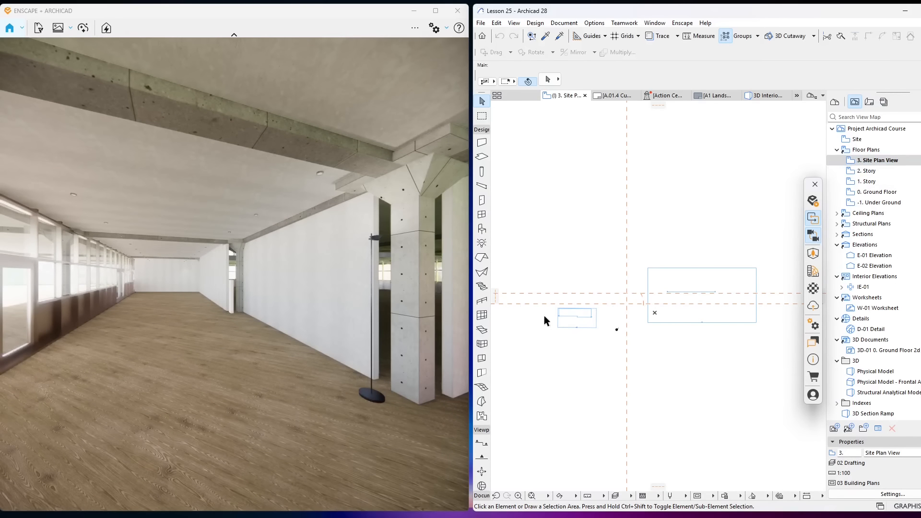
Move through the building's interior in Enscape while the 2D site plan stays open in Archicad
key("s")
key("a")
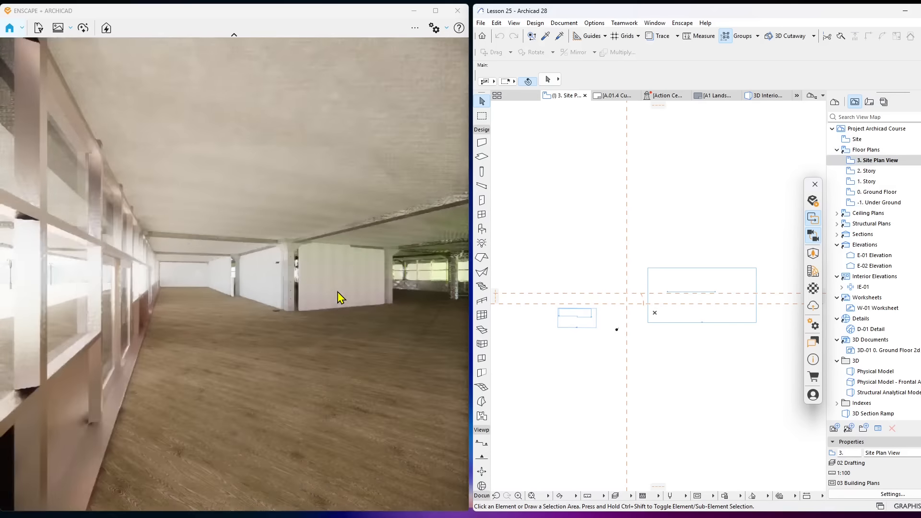
left_click_drag(338, 292, 336, 290)
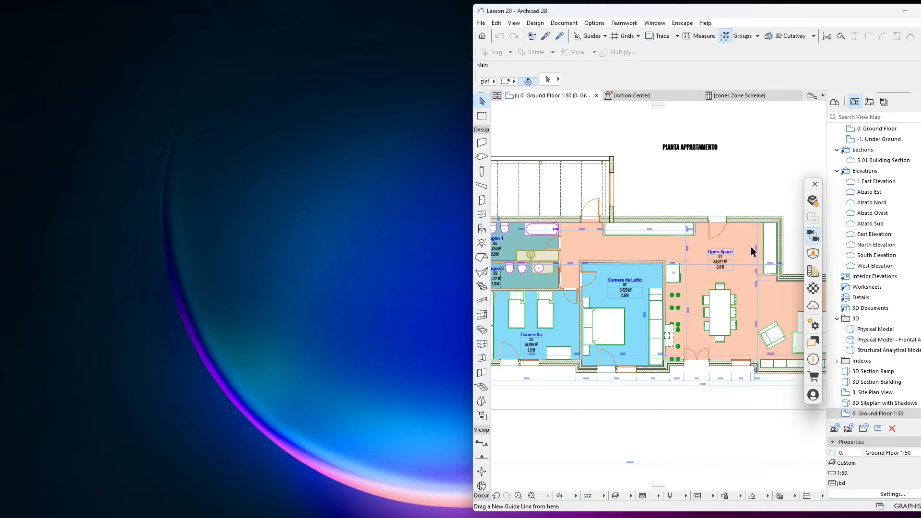
Try to start Enscape from the 0. Ground Floor 1:50 plan of the Lesson 20 project
scroll(656, 269, "down", 5)
scroll(639, 259, "up", 4)
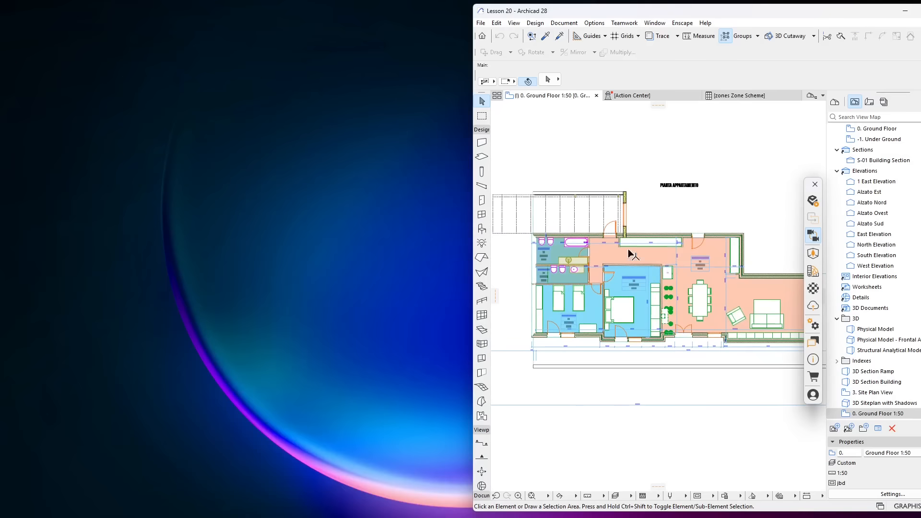
mouse_move(738, 98)
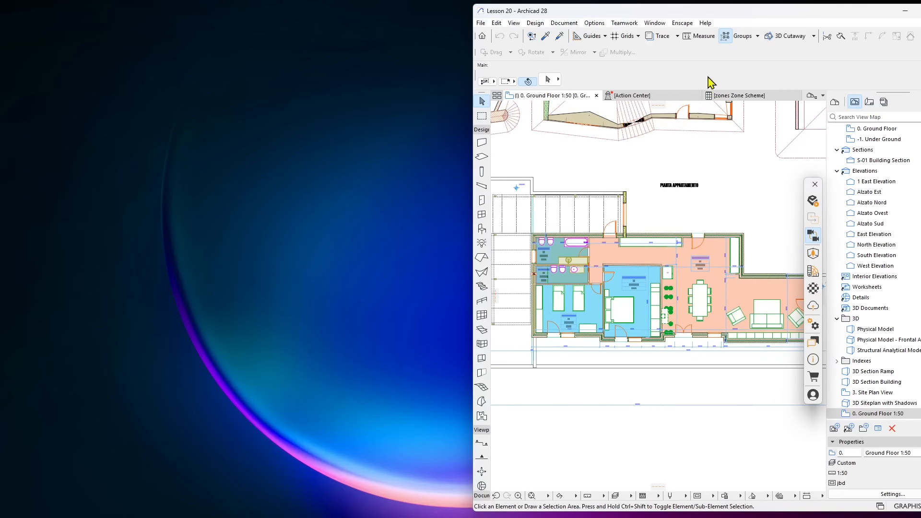
left_click(677, 23)
left_click(685, 35)
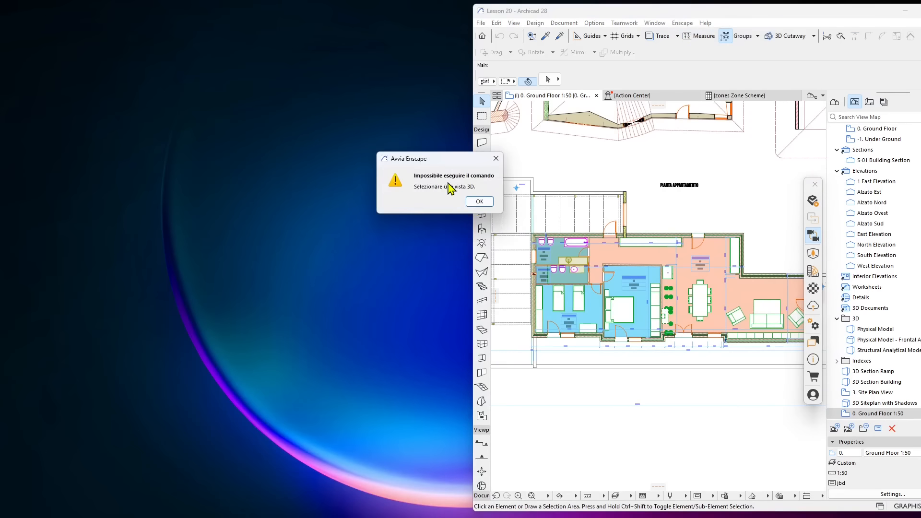
left_click(479, 202)
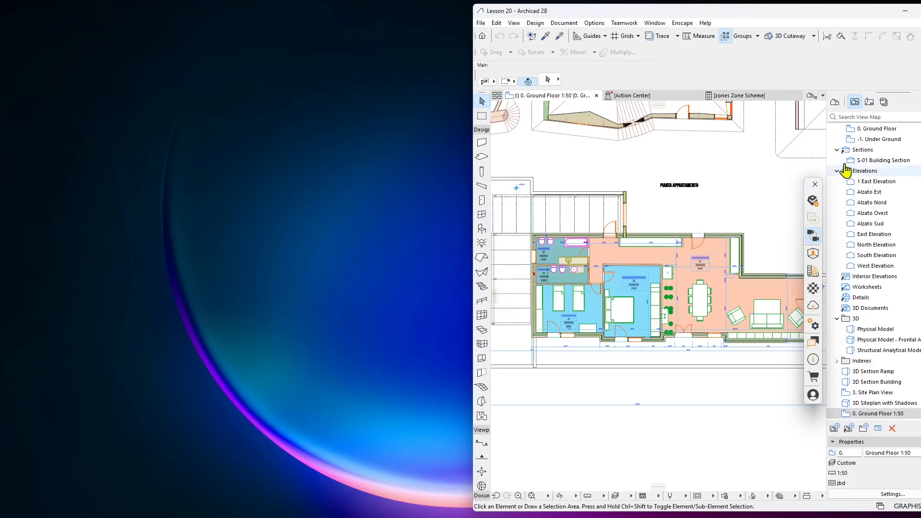
scroll(845, 192, "up", 5)
left_click(833, 129)
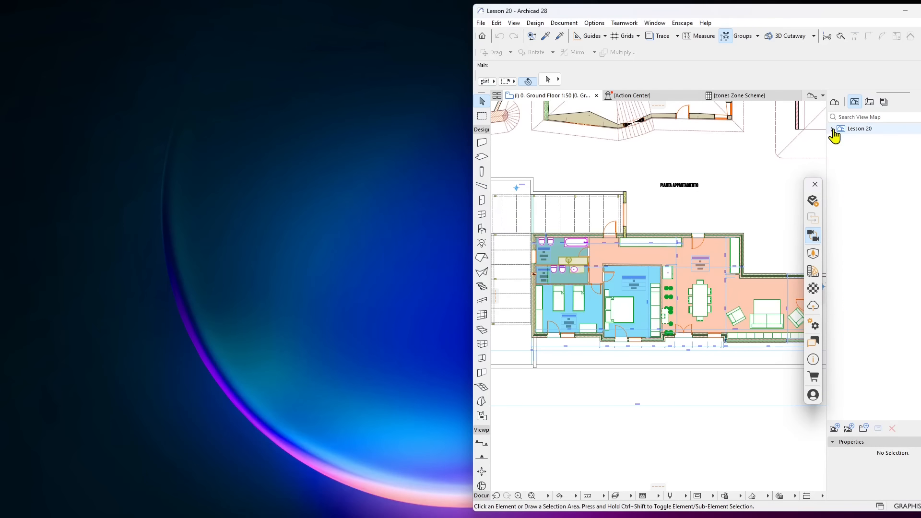
left_click(833, 129)
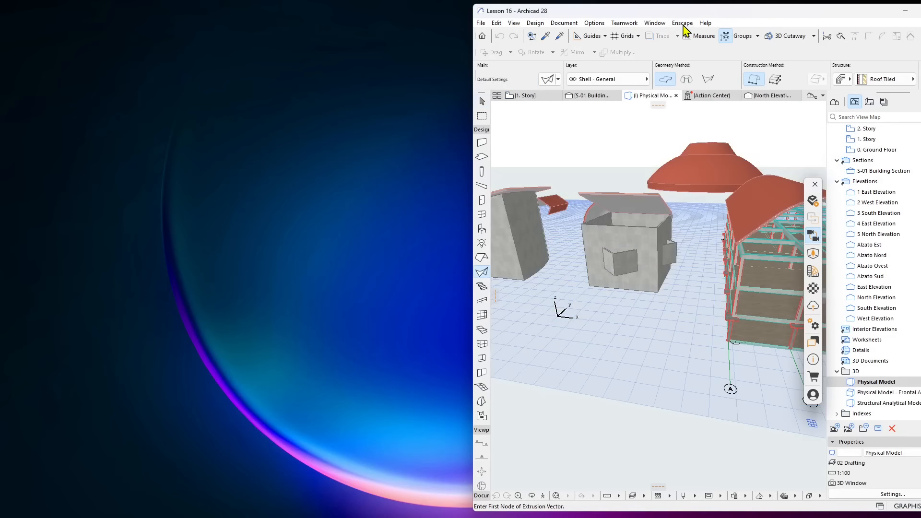
Start Enscape from the Physical Model 3D view of the Lesson 16 project and frame the shell roof models in Archicad
left_click(683, 23)
left_click(695, 33)
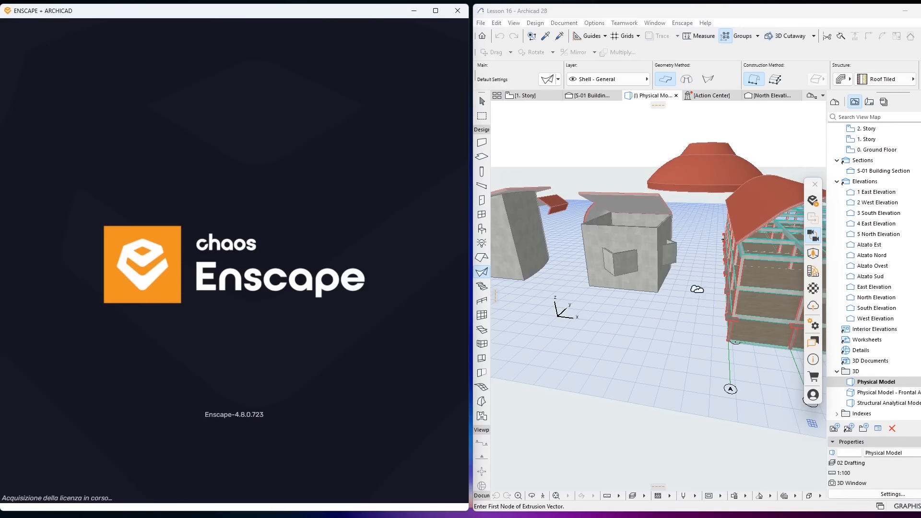
scroll(697, 289, "down", 10)
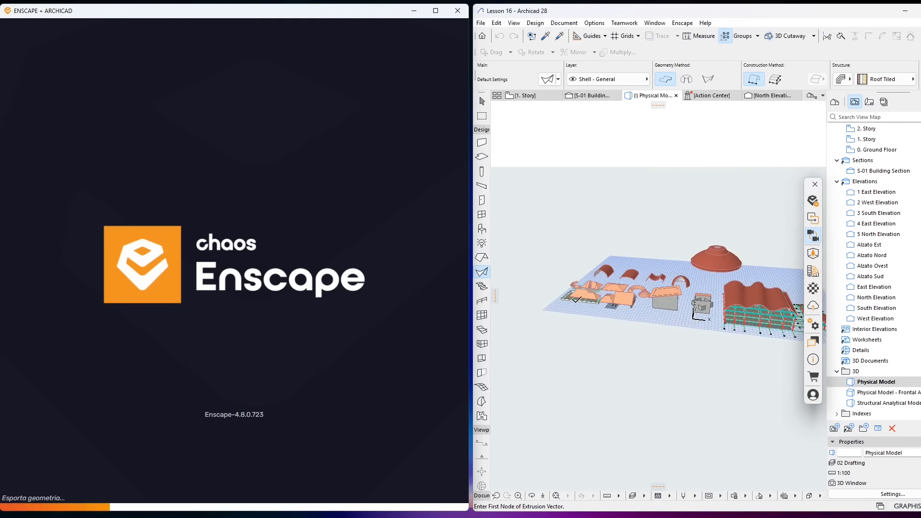
scroll(574, 299, "up", 3)
scroll(569, 285, "up", 2)
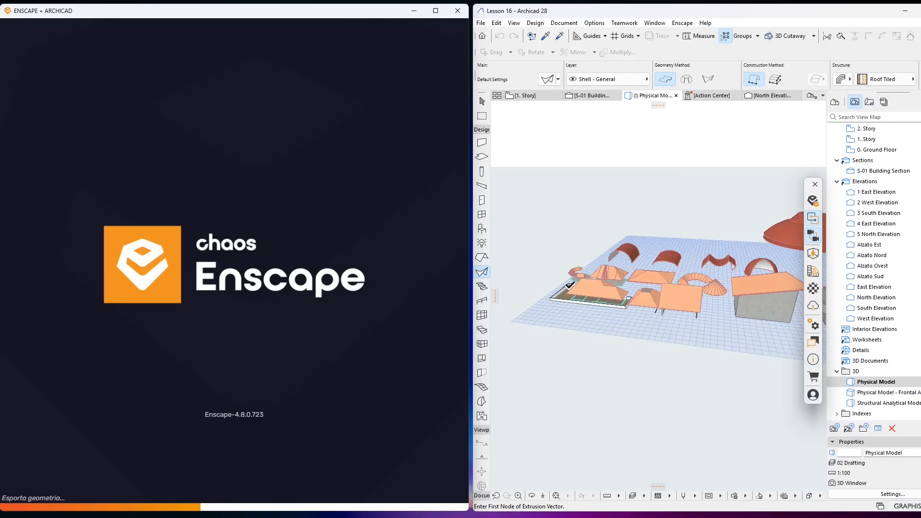
scroll(570, 285, "up", 1)
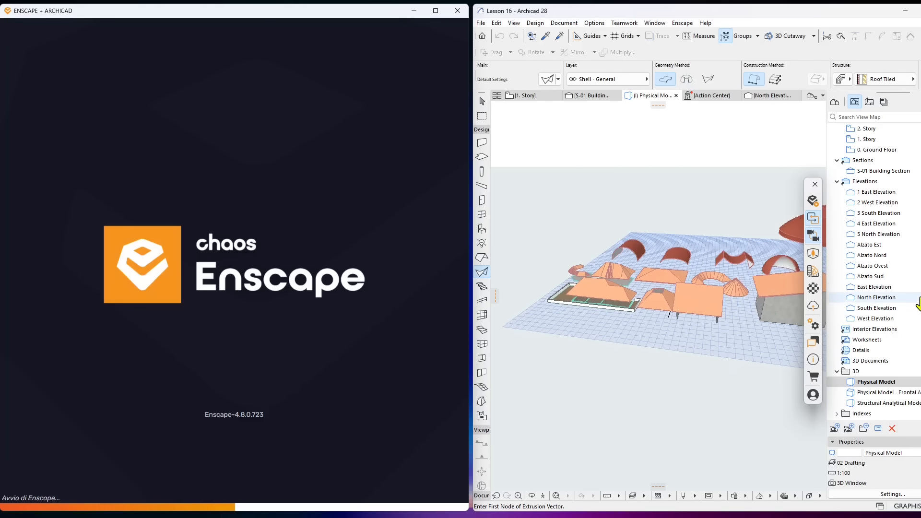
Open the frontal Physical Model view and the Structural Analytical Model view, and inspect the latter's transparent shells alongside Enscape
double_click(871, 392)
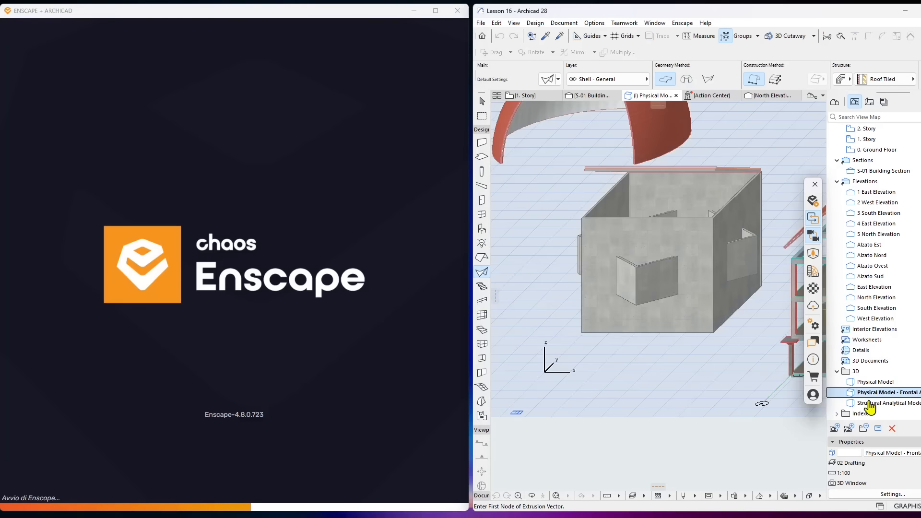
left_click(869, 403)
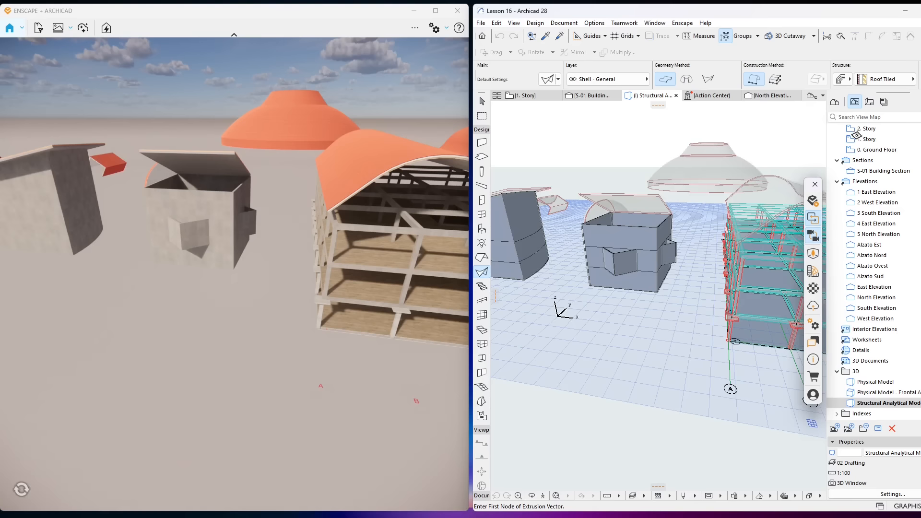
scroll(712, 251, "down", 6)
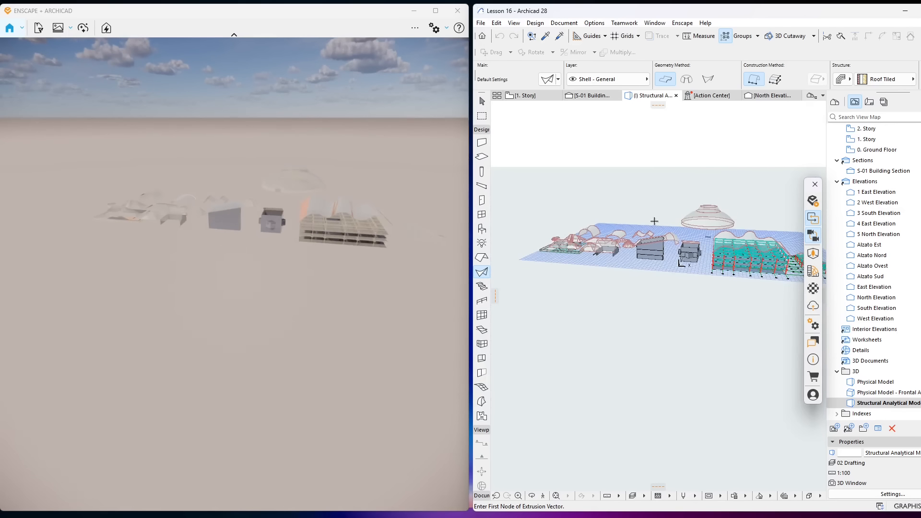
scroll(598, 267, "up", 6)
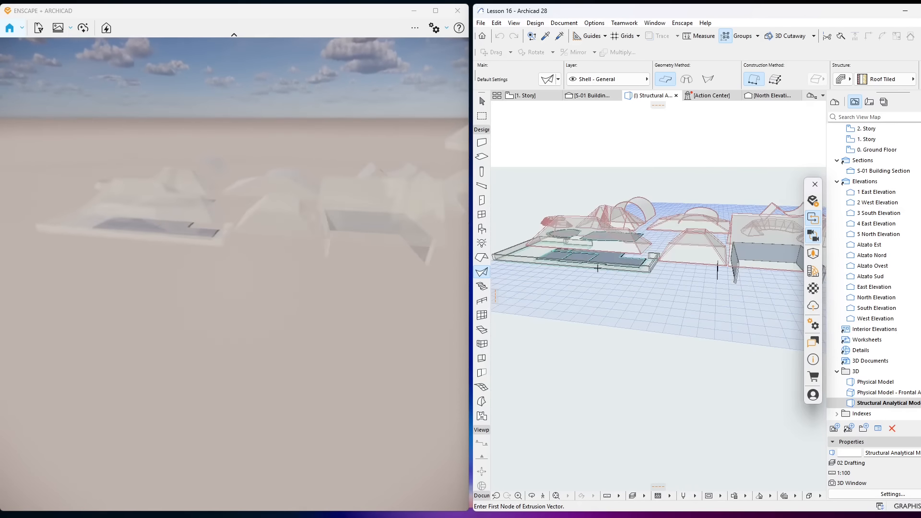
Switch from the Structural Analytical Model to the full 3D / All model and frame the walled, hip-roofed brick house
scroll(568, 275, "down", 8)
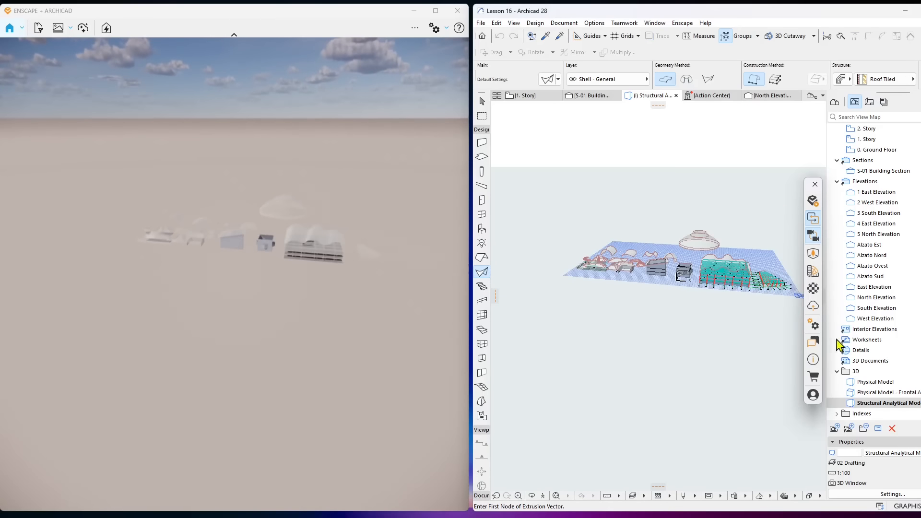
left_click(853, 374)
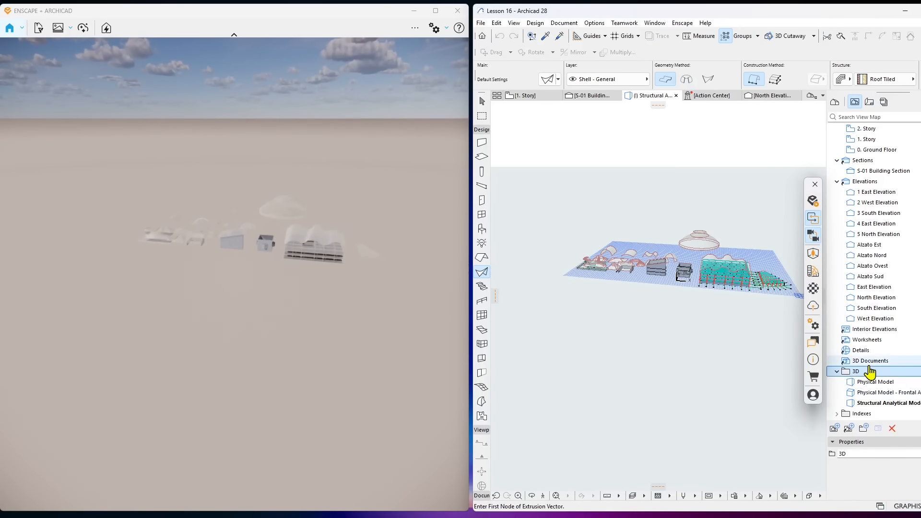
left_click(870, 363)
scroll(870, 368, "up", 4)
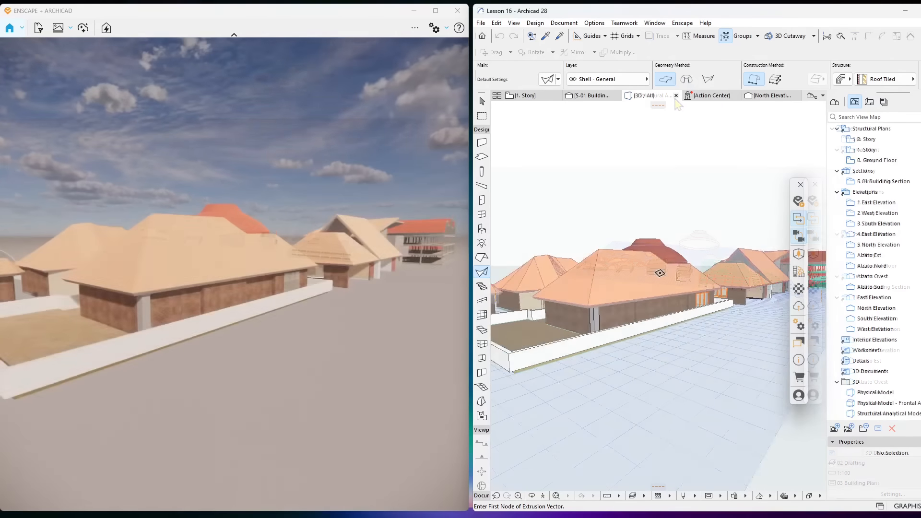
middle_click_drag(662, 269, 712, 255)
scroll(645, 289, "up", 10)
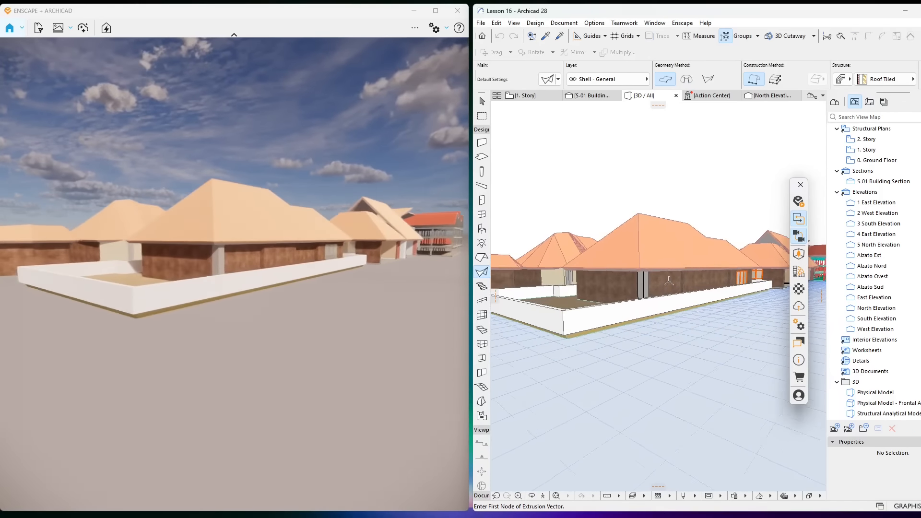
Move the Archicad camera inside the brick house and look around the room towards the glazed door
scroll(652, 283, "up", 10)
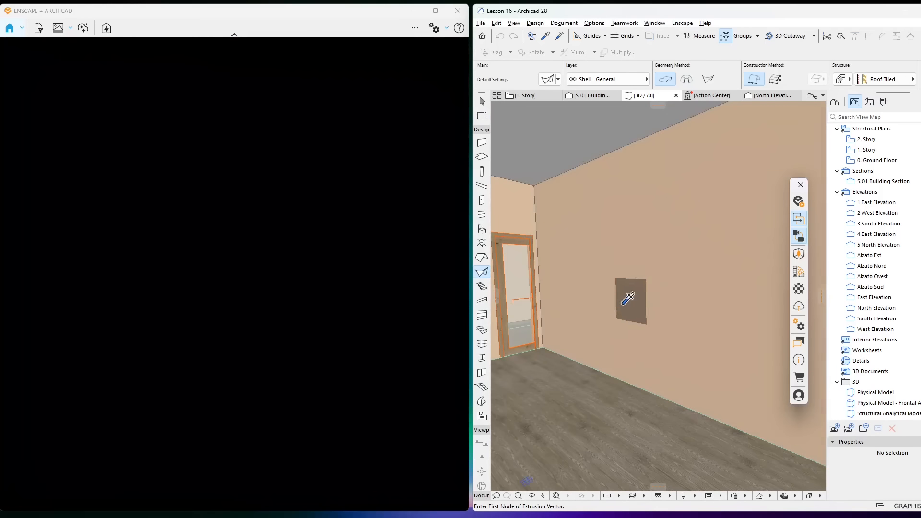
mouse_move(619, 303)
middle_mouse_down()
mouse_move(708, 312)
mouse_move(652, 313)
mouse_move(693, 314)
mouse_move(646, 333)
mouse_move(679, 335)
mouse_move(664, 338)
middle_mouse_up()
left_click(660, 329, "alt")
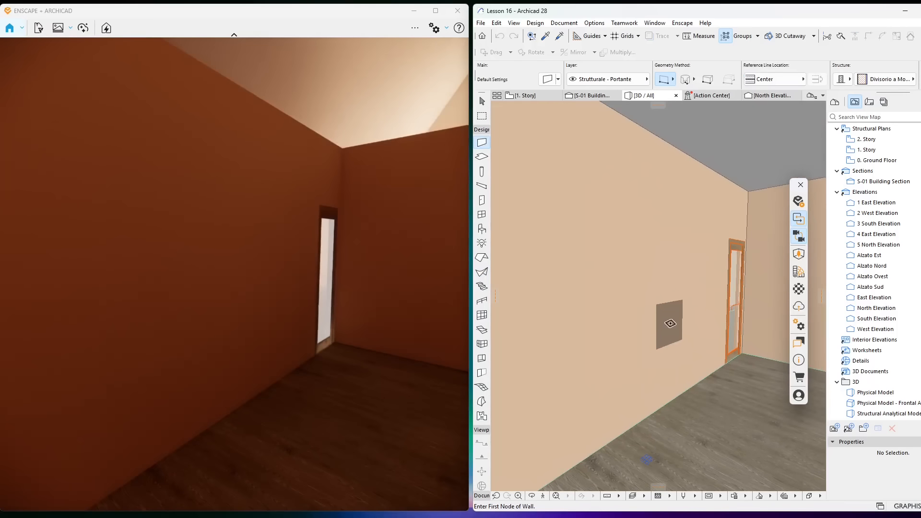
scroll(308, 289, "down", 5)
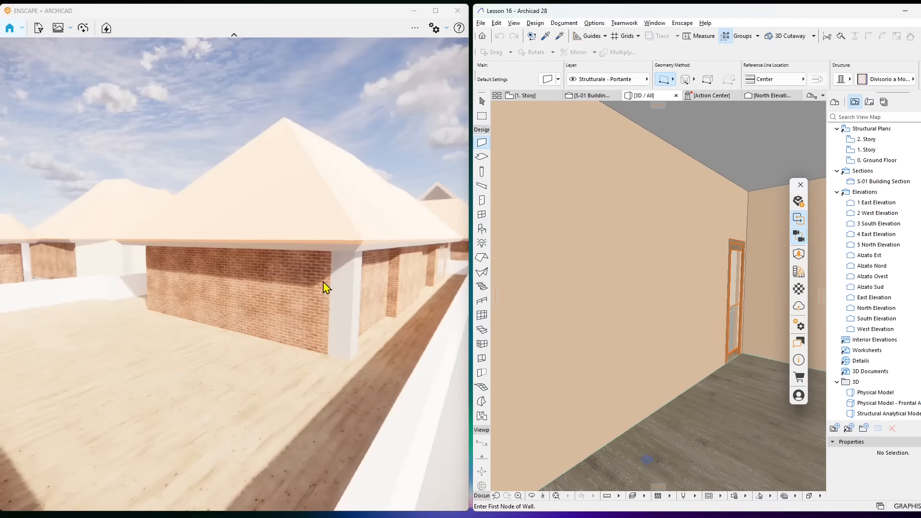
Inspect the house's exterior brick wall and roof up close and from farther away in the synchronized Enscape and Archicad views
right_click_drag(323, 282, 240, 298)
scroll(242, 302, "up", 3)
scroll(246, 312, "up", 3)
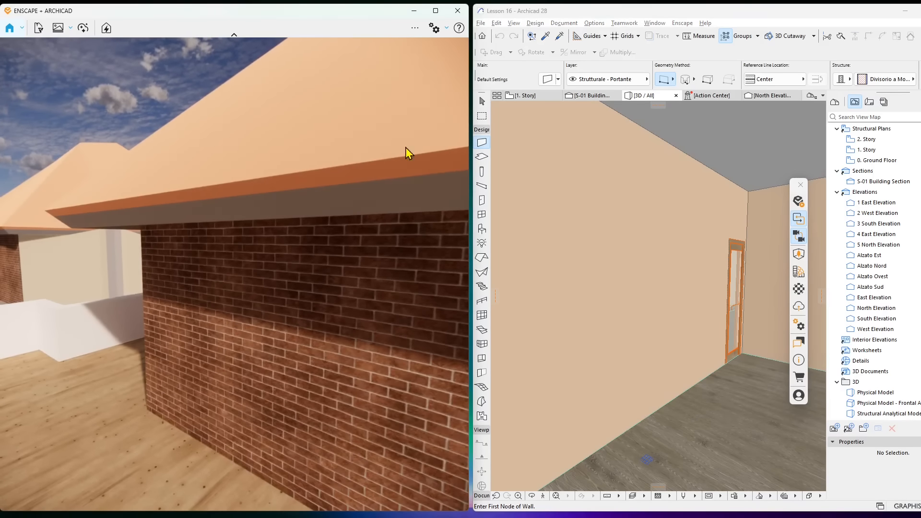
scroll(663, 330, "down", 6)
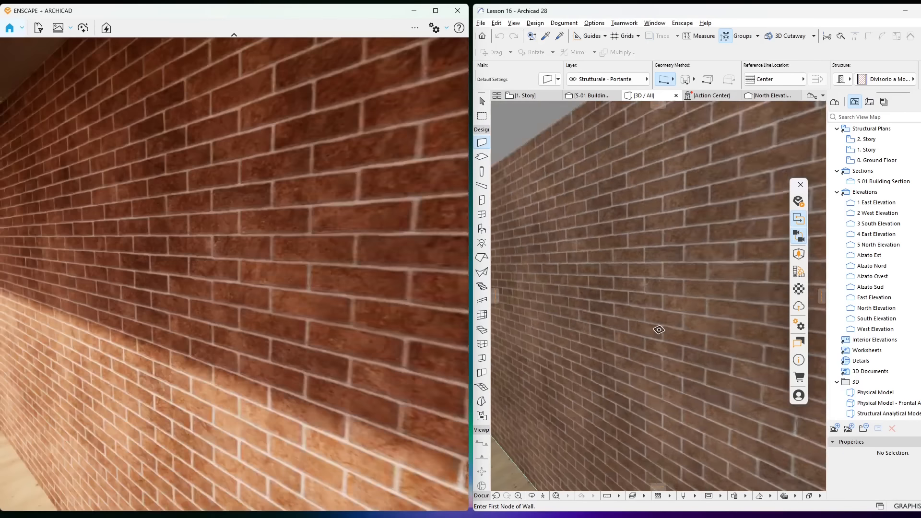
scroll(651, 329, "down", 5)
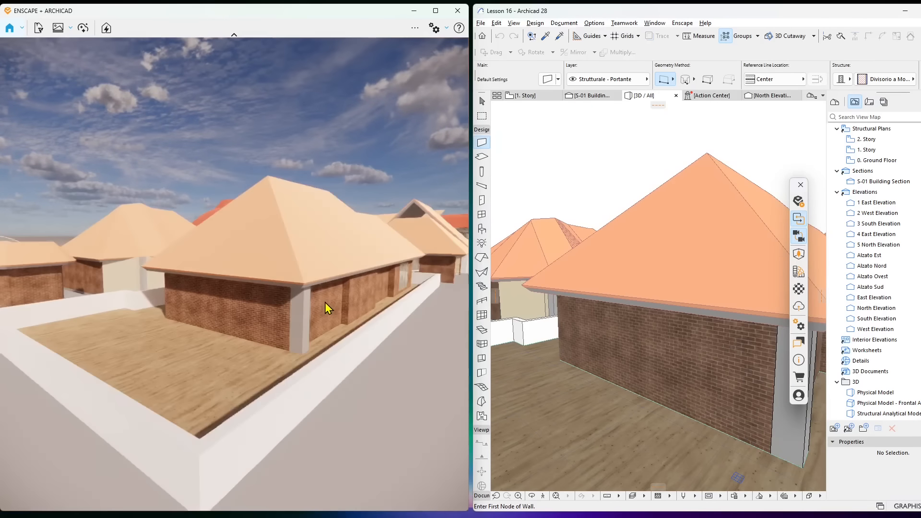
scroll(318, 245, "up", 3)
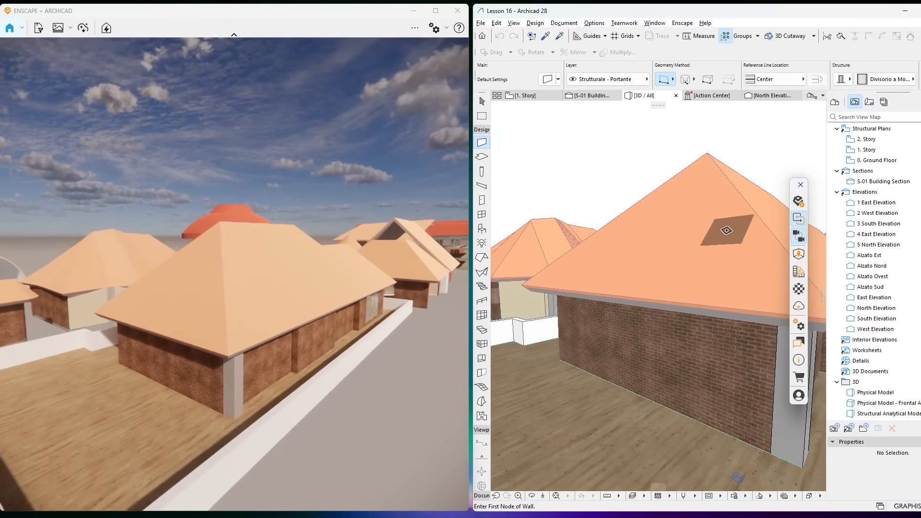
middle_click_drag(719, 233, 650, 237)
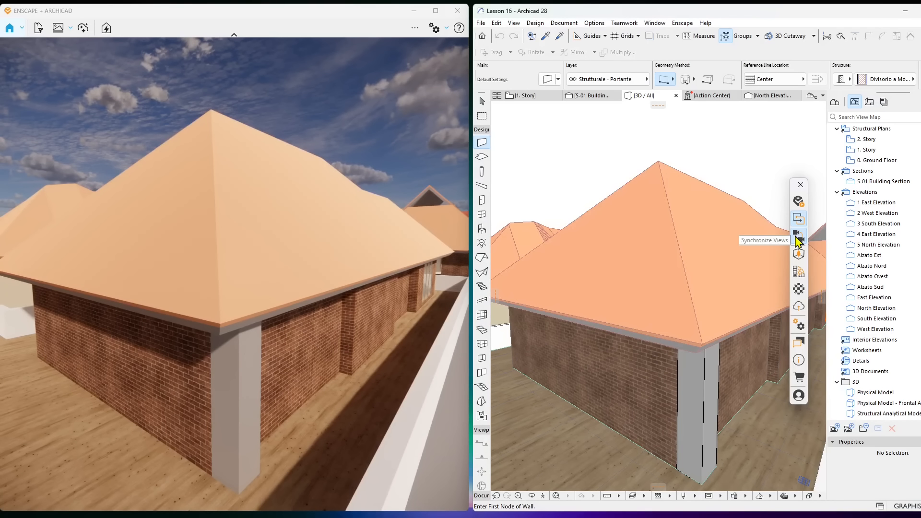
Review the Input, Dispositivi and Preferenze pages of Enscape's window settings, then close them
left_click(351, 18)
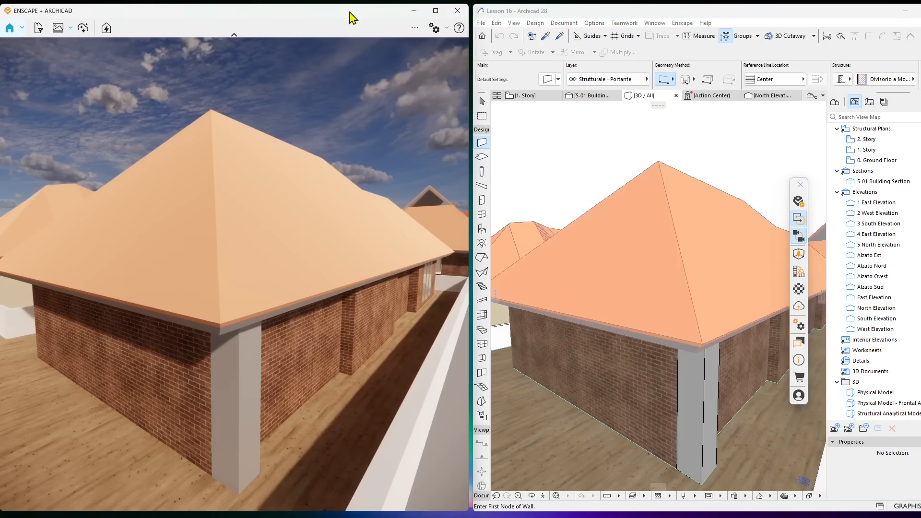
left_click(446, 30)
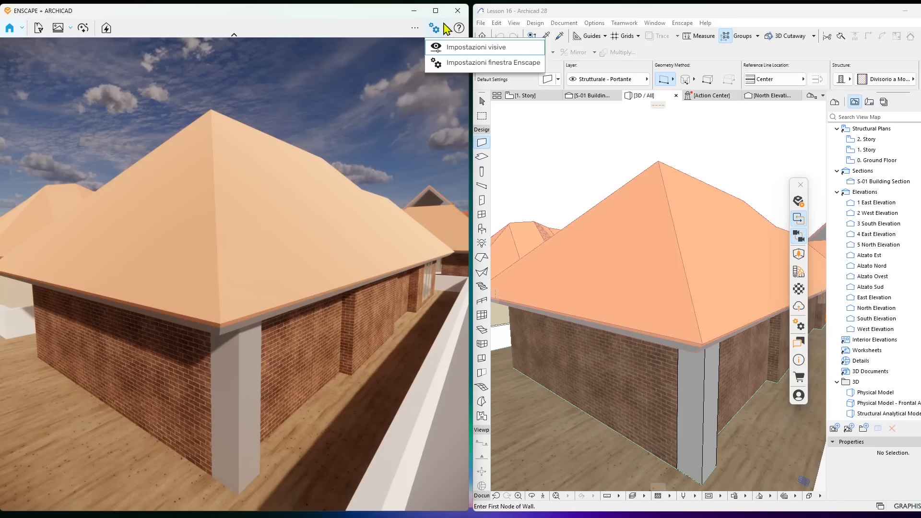
left_click(458, 69)
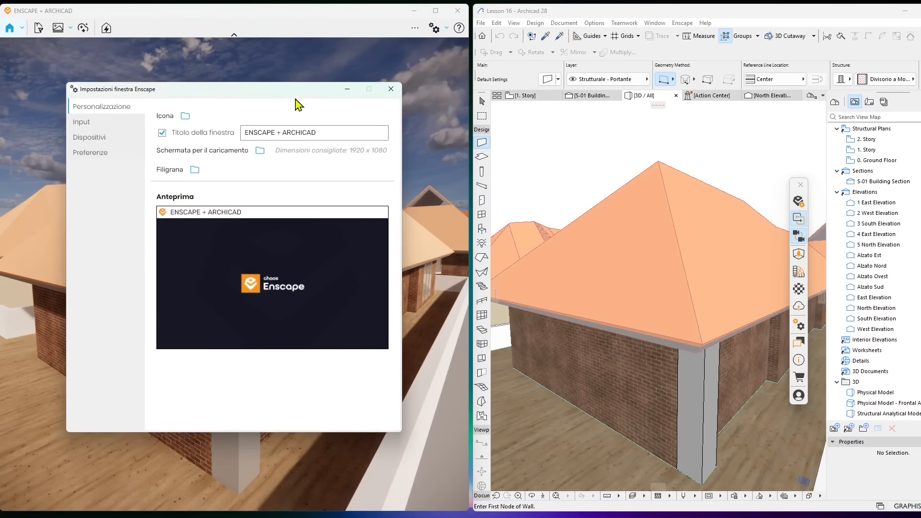
left_click(82, 122)
left_click(106, 140)
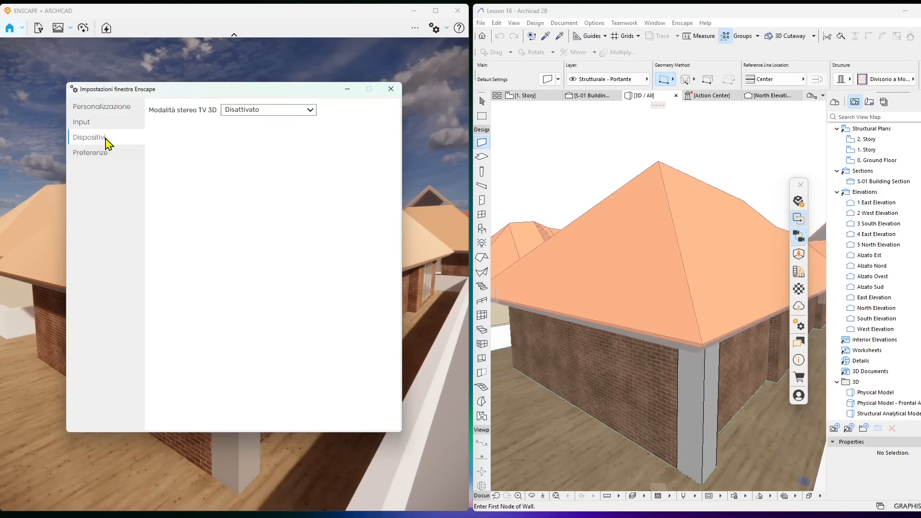
left_click(105, 159)
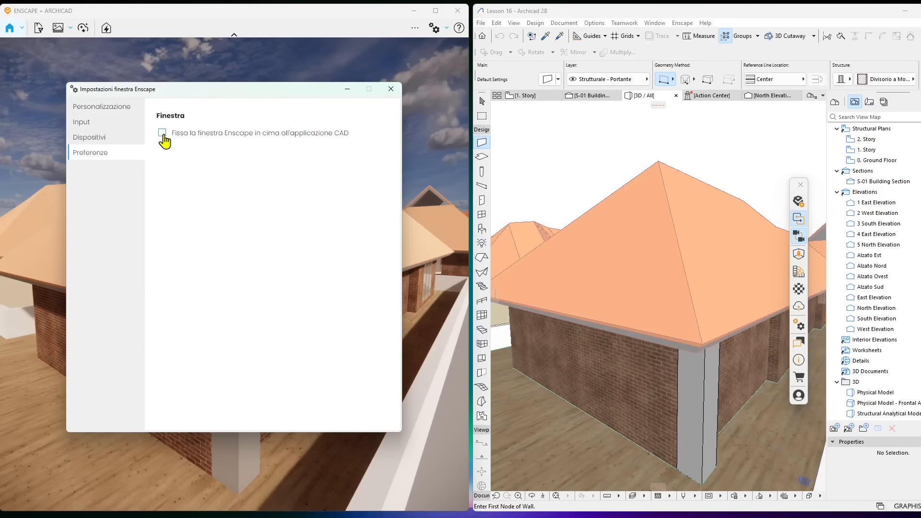
mouse_move(164, 140)
left_click(391, 88)
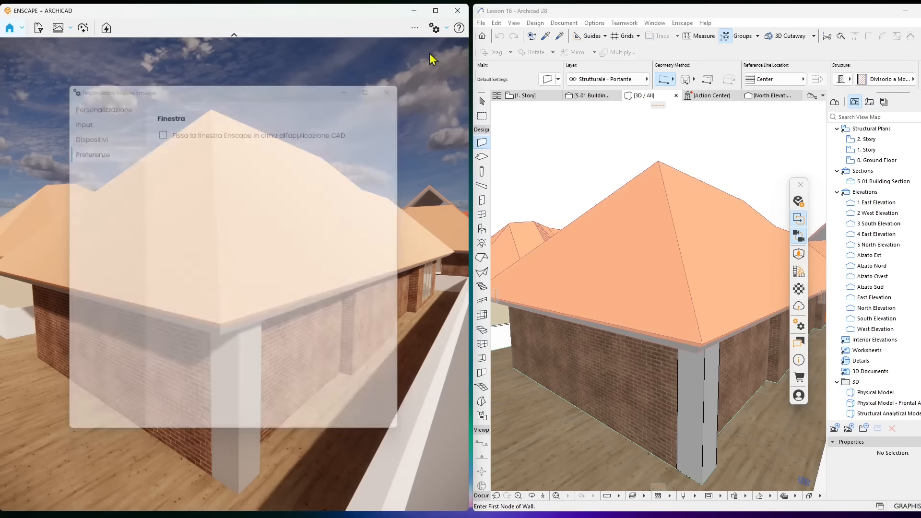
Review the main style, camera and rendering options in Enscape's visual settings while view synchronization is active
left_click(445, 28)
left_click(470, 48)
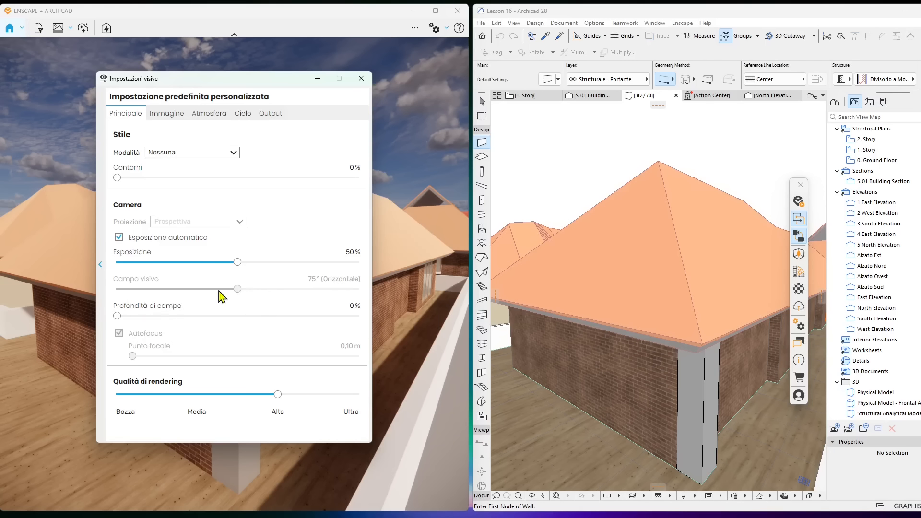
left_click(361, 79)
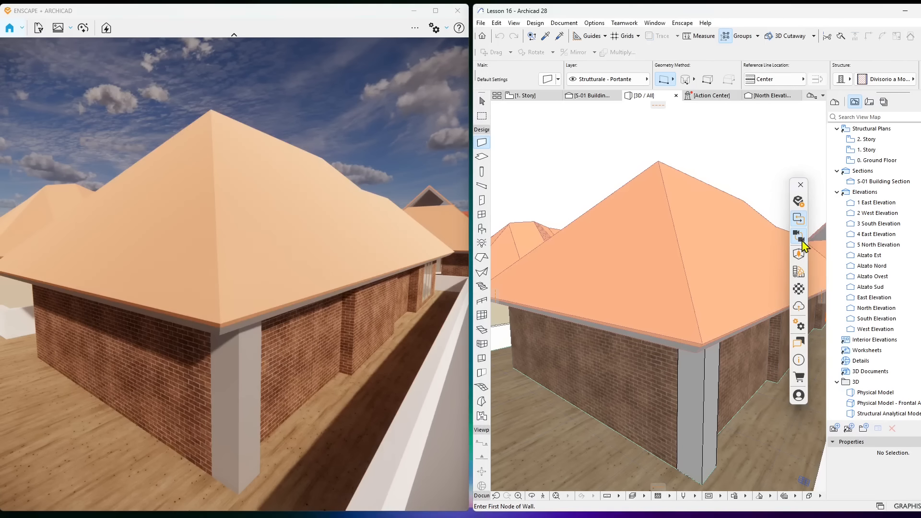
Turn off view synchronization with Archicad and set Enscape's horizontal field of view to 84°
left_click(798, 239)
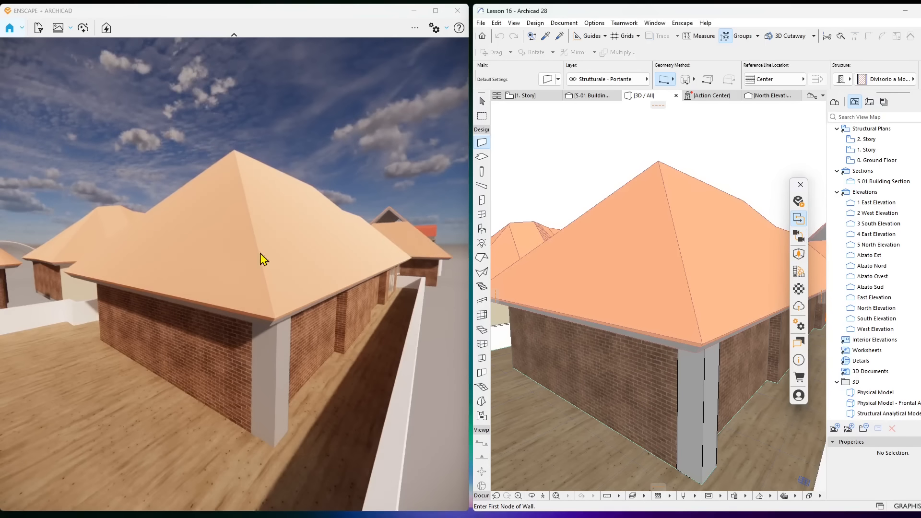
left_click(446, 29)
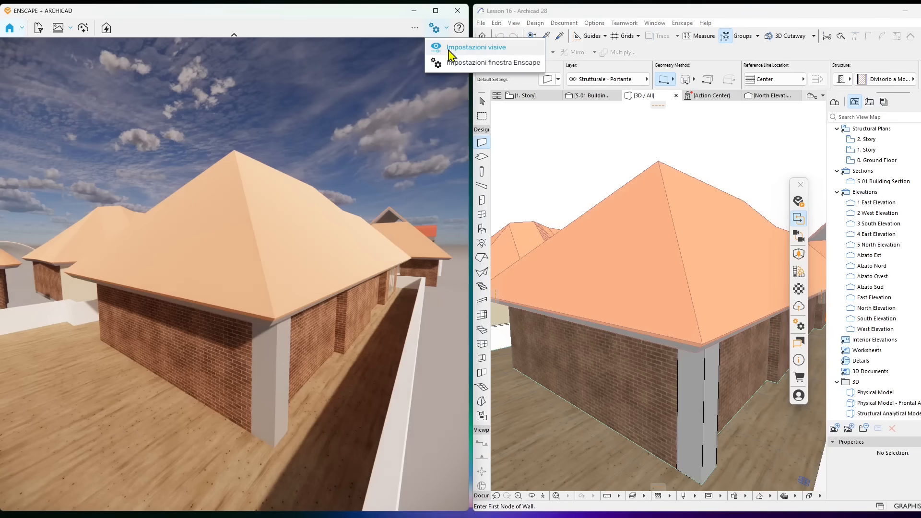
left_click(470, 47)
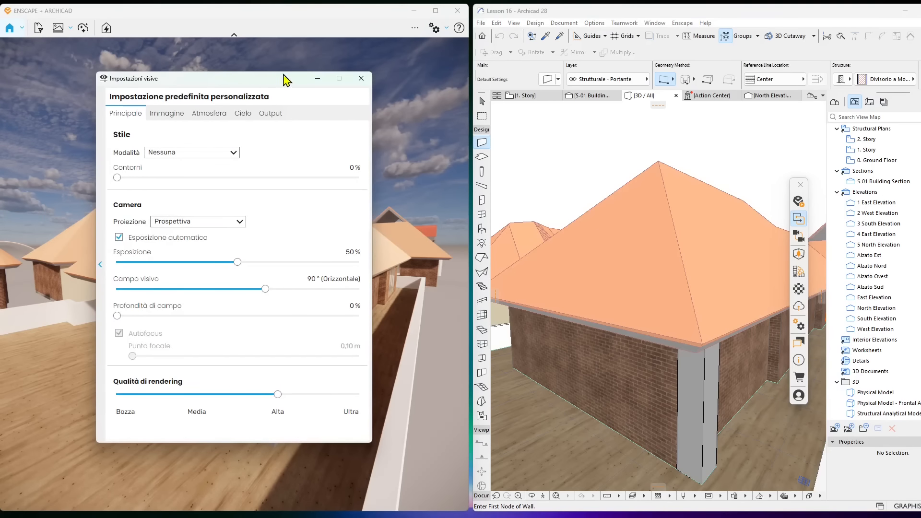
left_click_drag(283, 80, 709, 82)
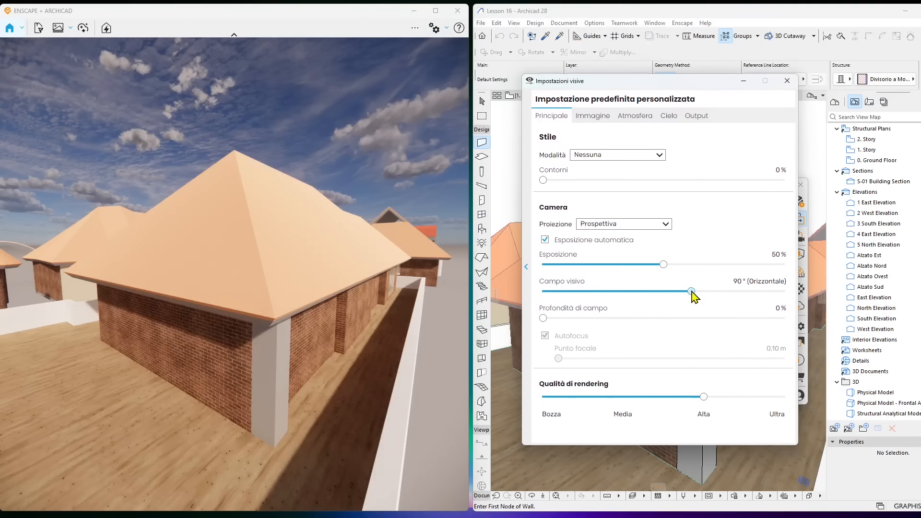
mouse_move(692, 296)
left_mouse_down()
mouse_move(611, 300)
mouse_move(709, 304)
mouse_move(684, 307)
left_mouse_up()
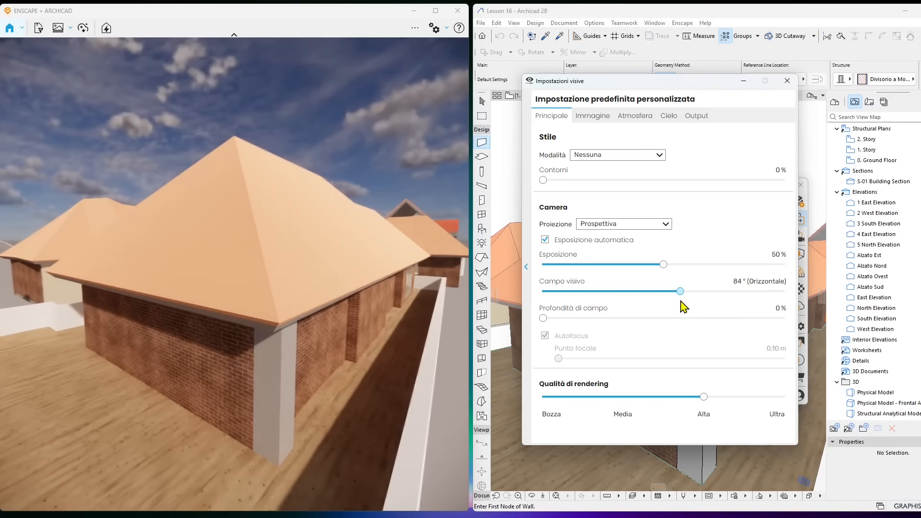
left_click(787, 81)
Move around the house's outer corner in Enscape and walk through the brick wall into the interior
left_click_drag(281, 307, 281, 333)
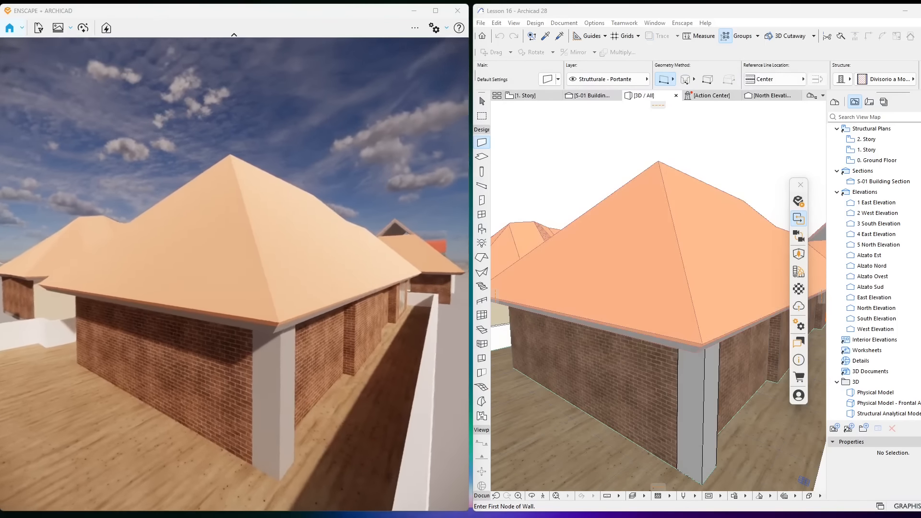
middle_click_drag(216, 333, 281, 333)
scroll(281, 336, "up", 2)
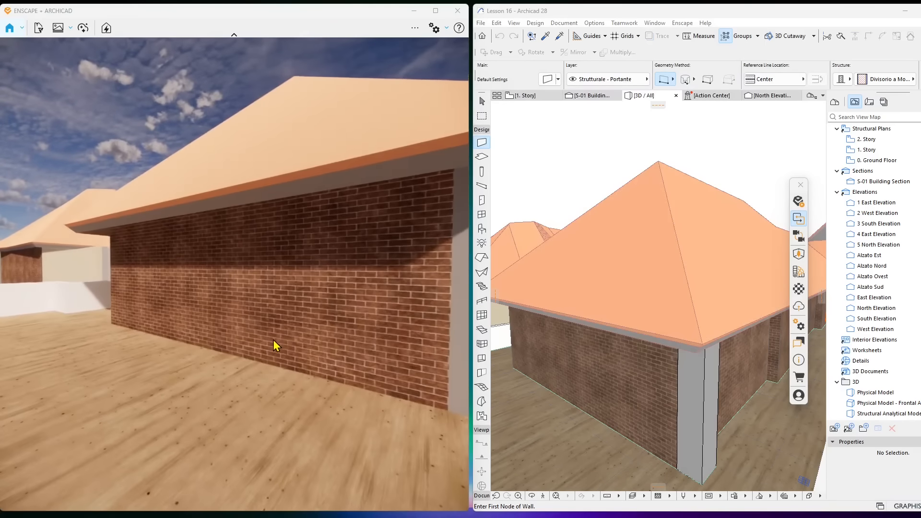
key("w")
left_click_drag(272, 339, 302, 340)
key("w")
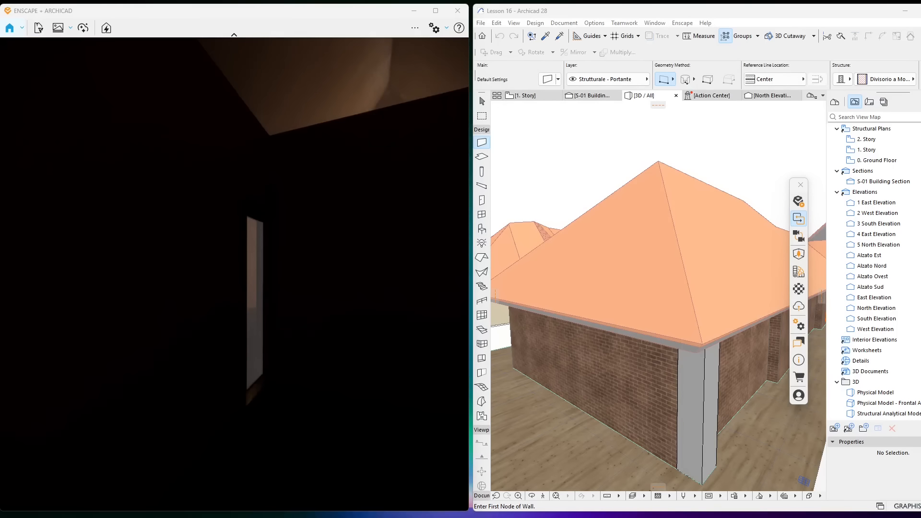
Walk through the rooms and corridor in Enscape to the large room with the wide glazed window
left_click_drag(281, 336, 393, 339)
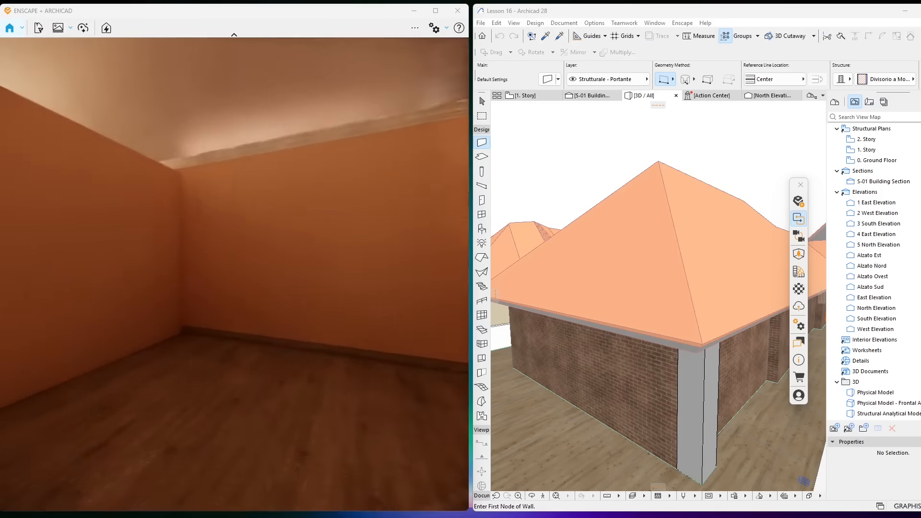
key("w")
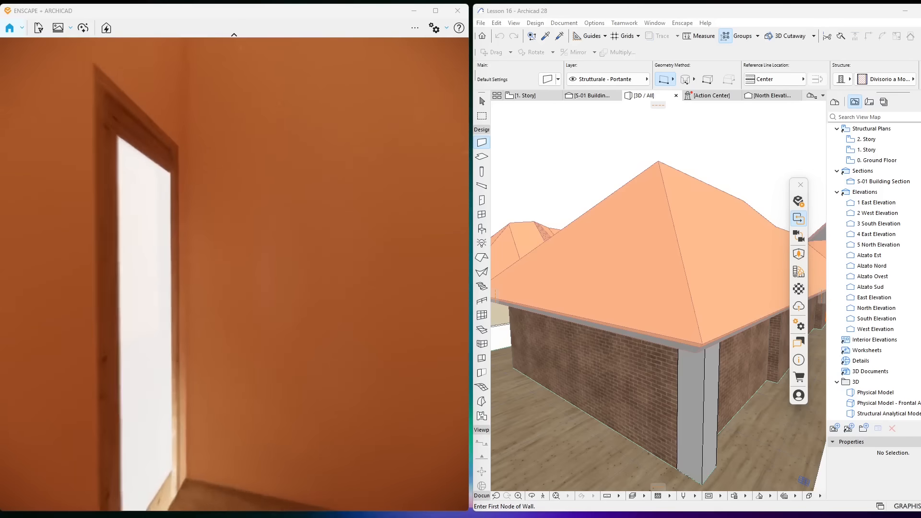
key("w")
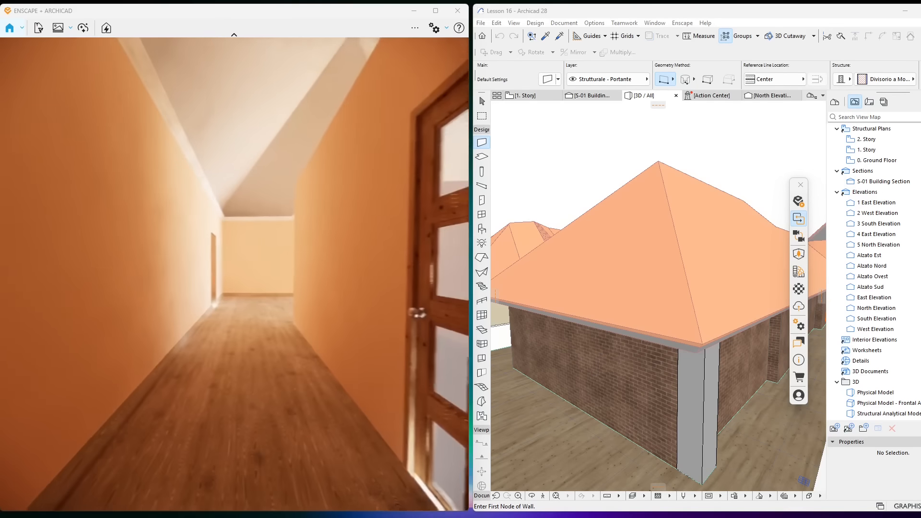
key("w")
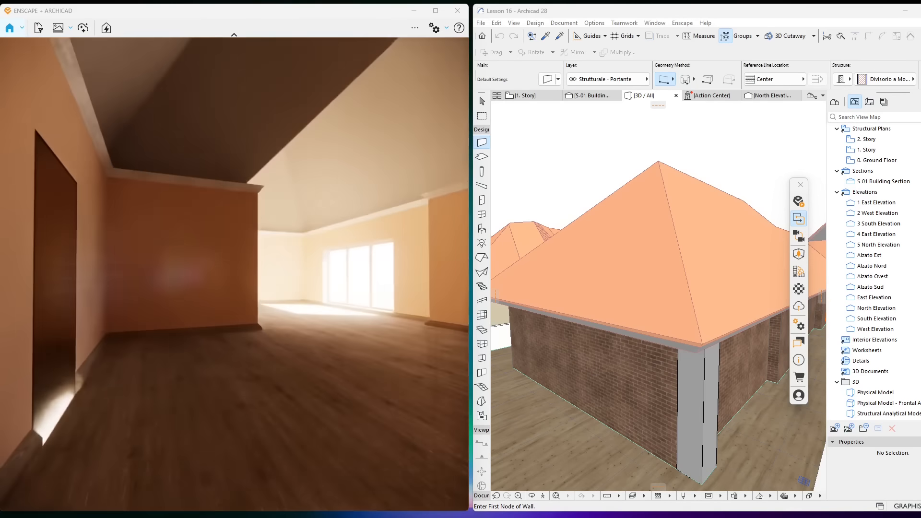
key("w")
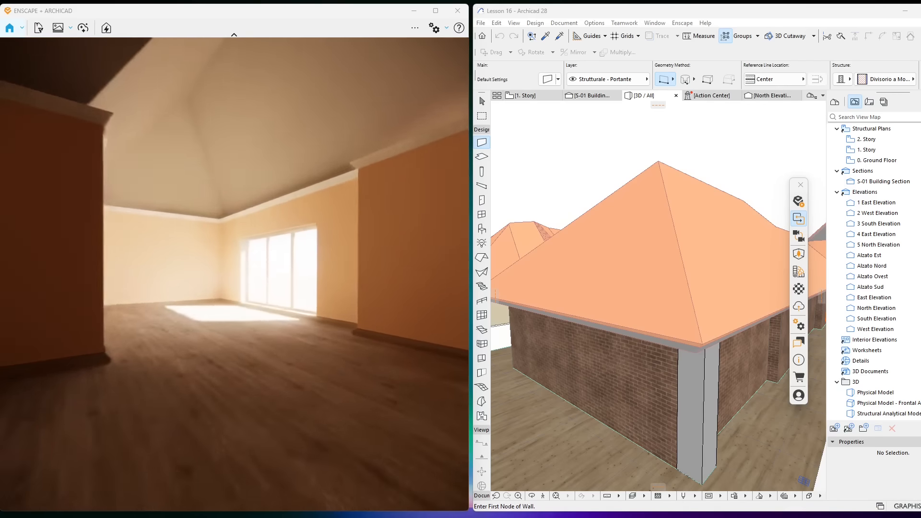
key("w")
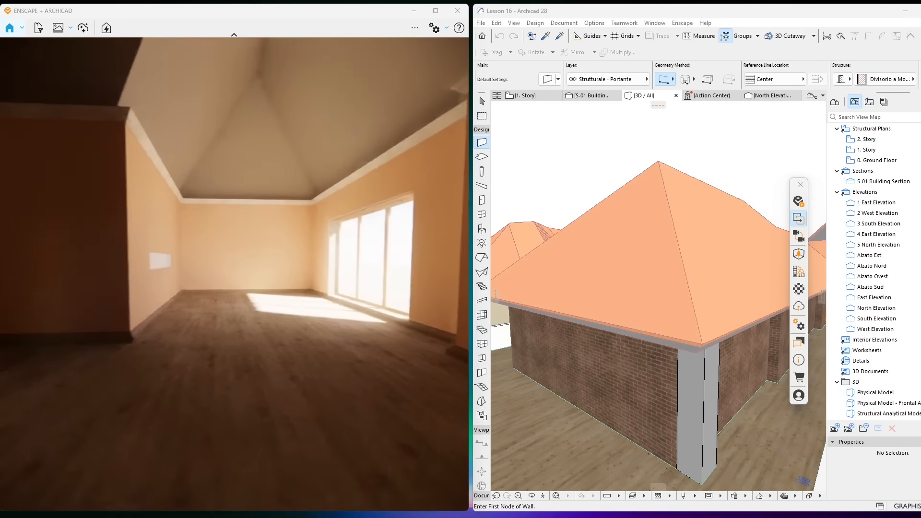
key("w")
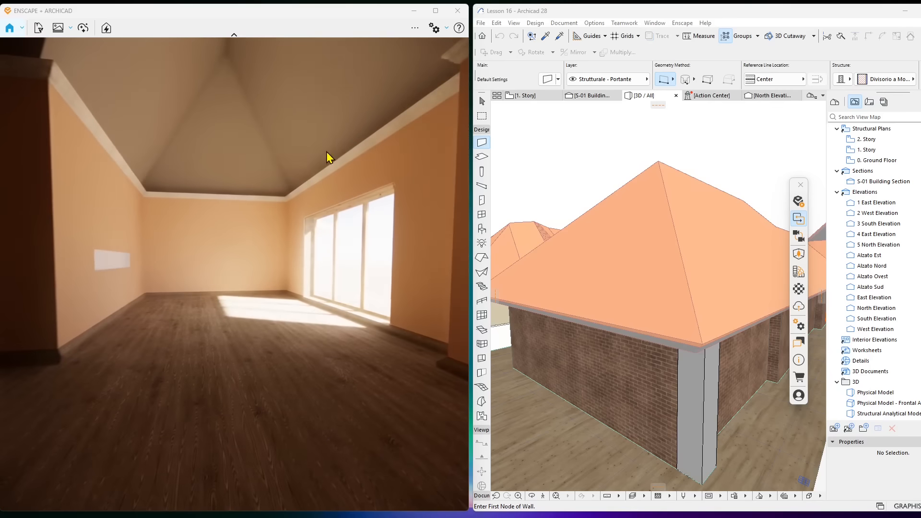
Check the main style and camera settings in Enscape's visual settings for the interior view, and close them
left_click(447, 28)
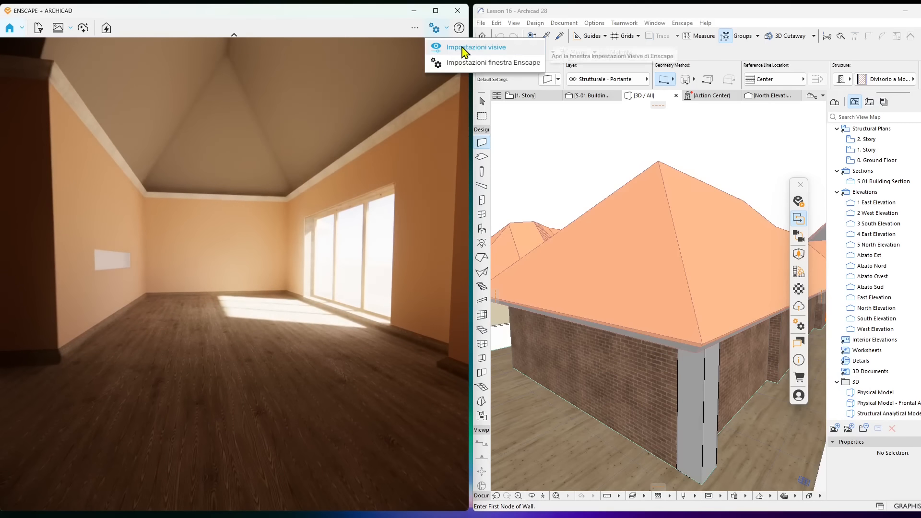
left_click(460, 44)
left_click_drag(263, 86, 519, 116)
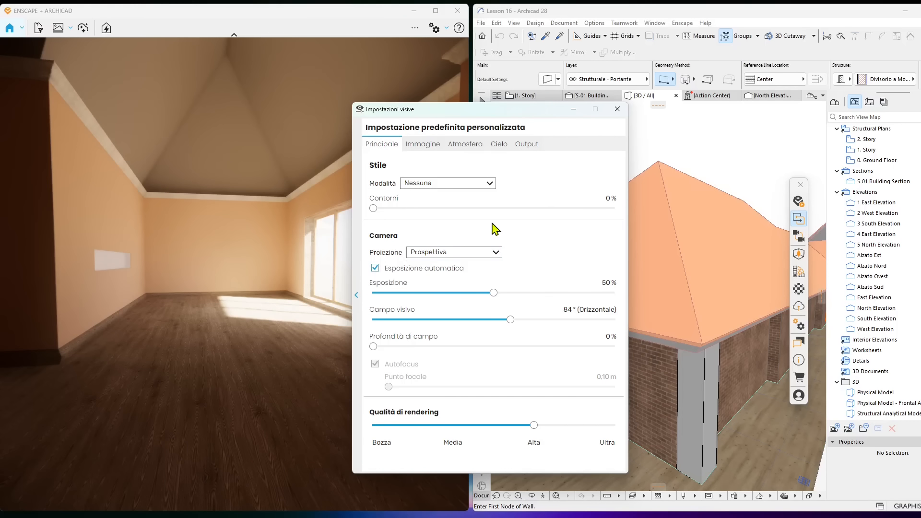
left_click(617, 109)
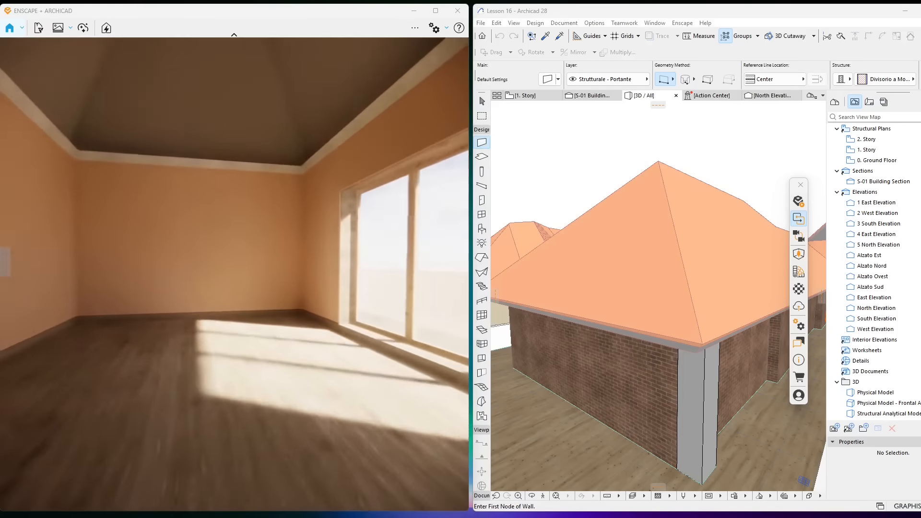
Walk through the glazed window onto the outside walkway in Enscape and back into the large room
key("w")
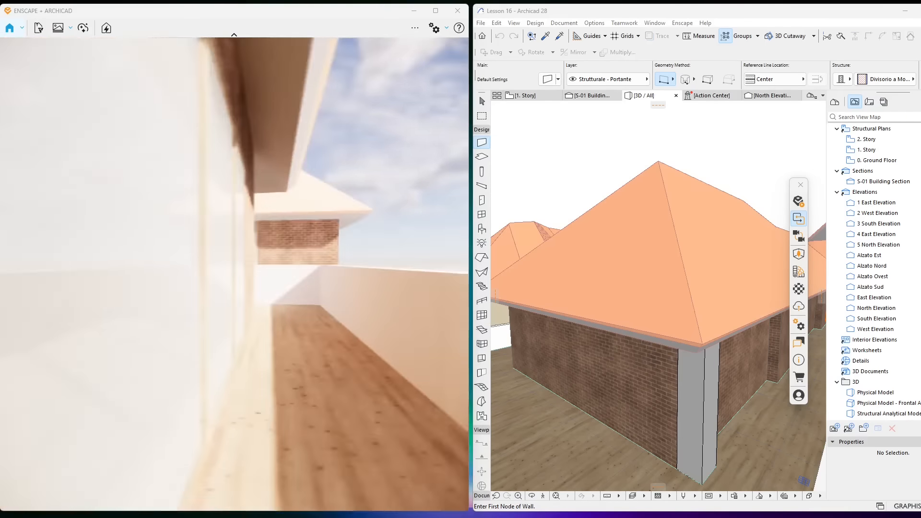
key("d")
key("a")
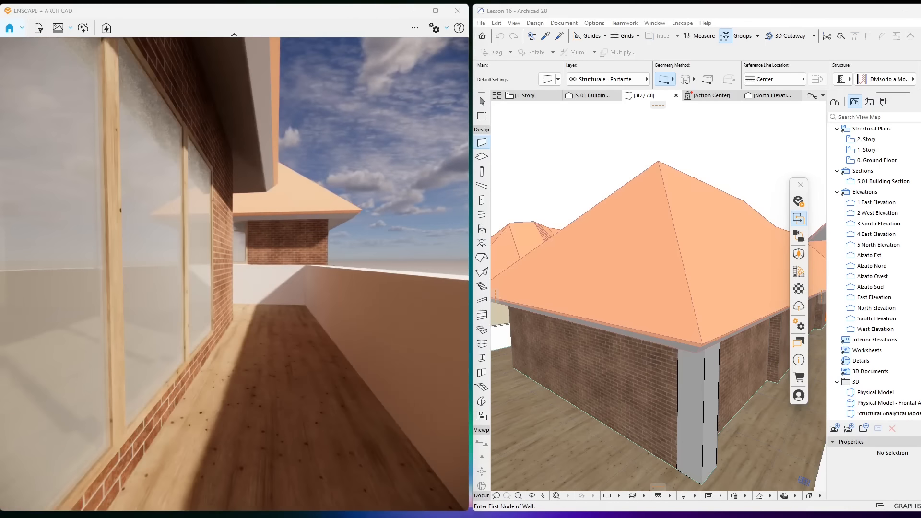
key("a")
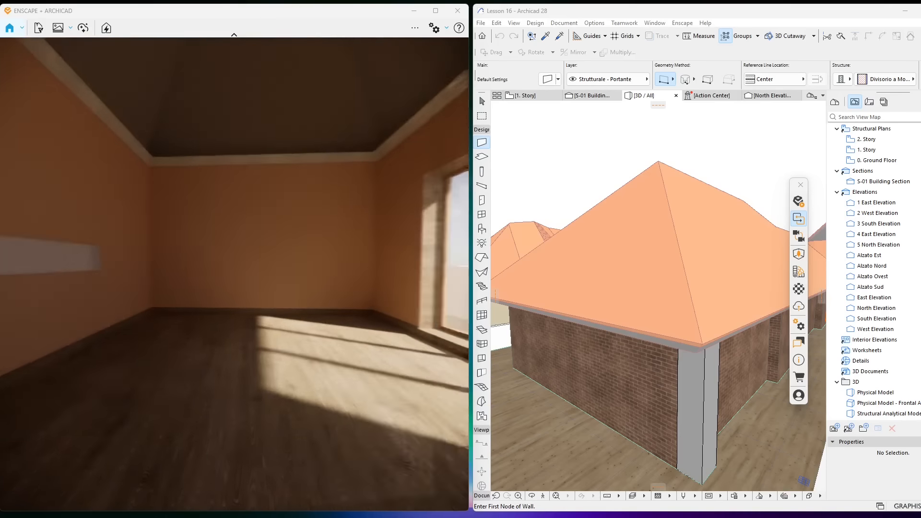
key("s")
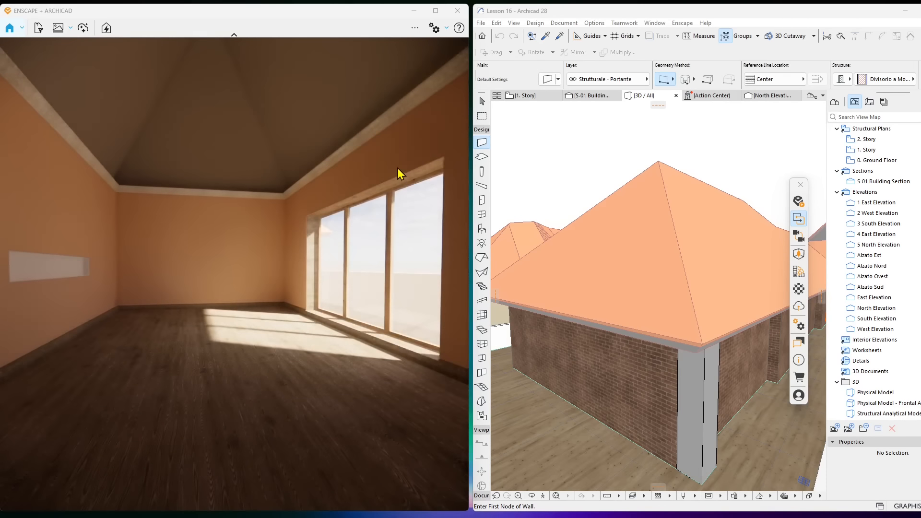
Turn off automatic exposure in Enscape's visual settings and set the exposure manually to 52%
left_click(435, 28)
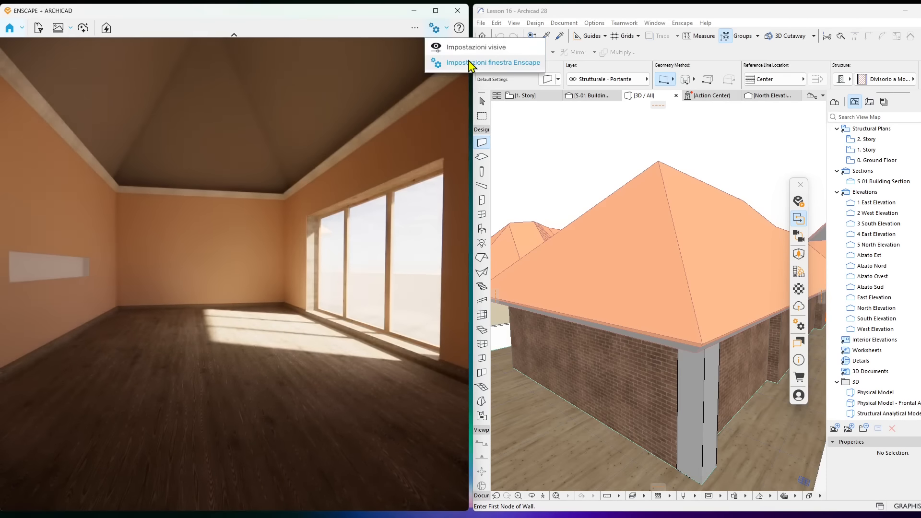
left_click(470, 47)
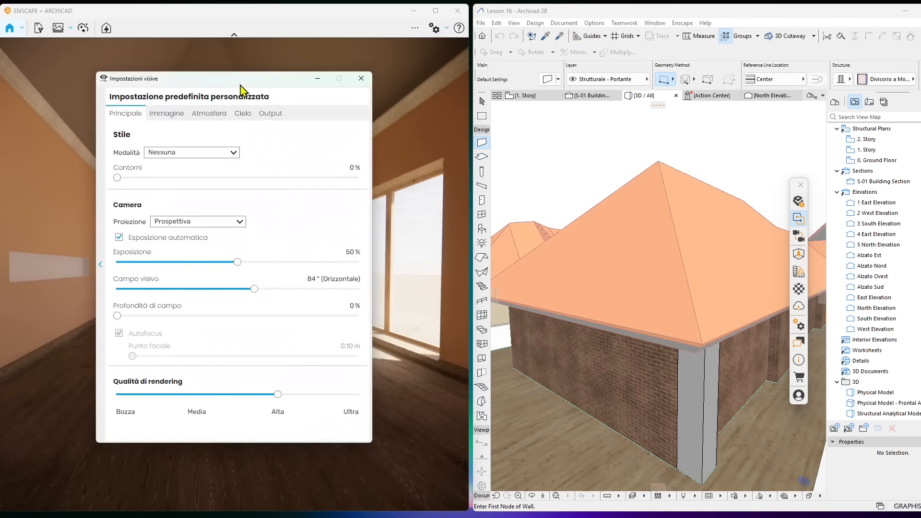
left_click_drag(242, 90, 477, 124)
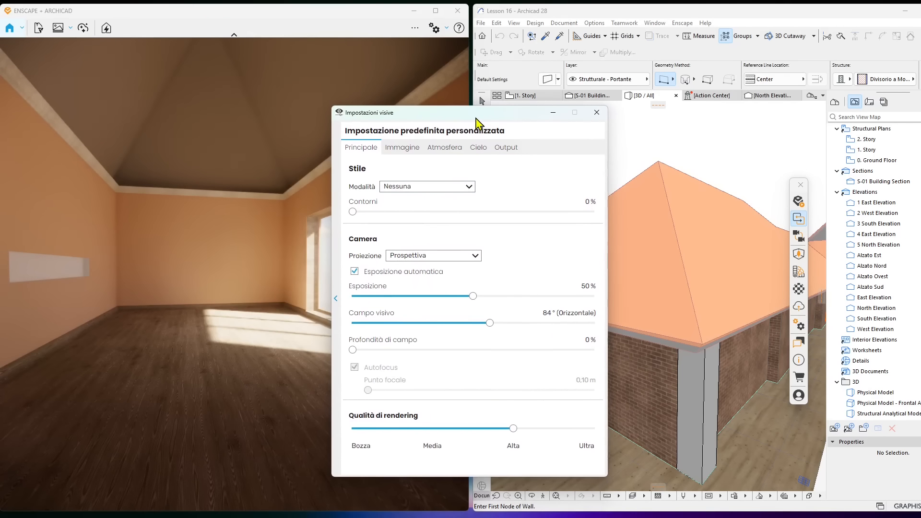
left_click(356, 271)
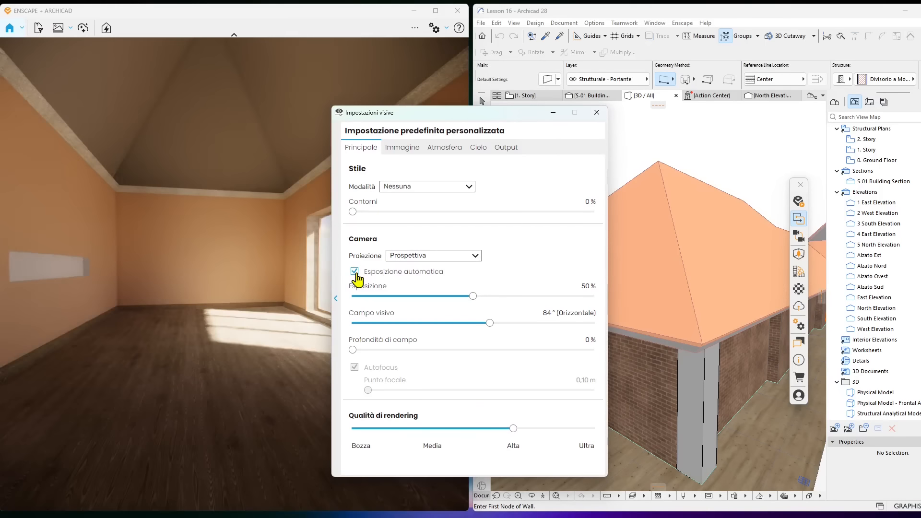
left_click(355, 272)
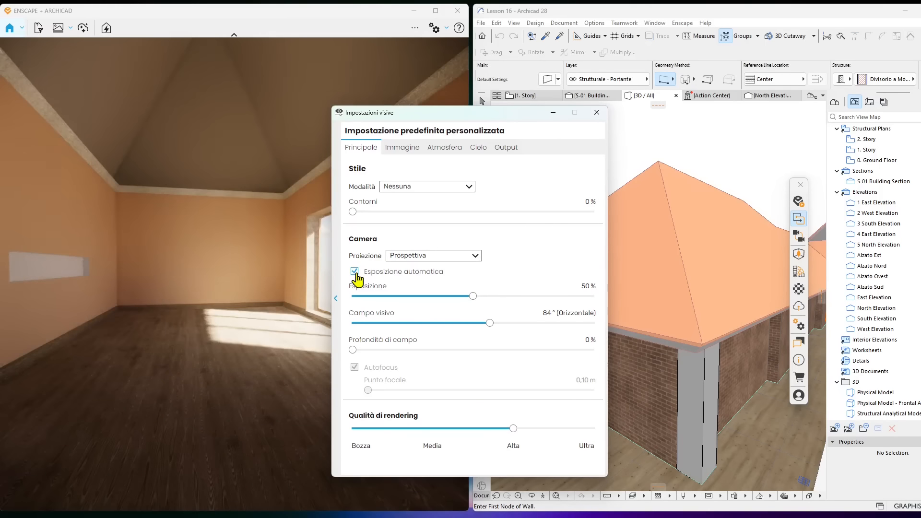
left_click(355, 272)
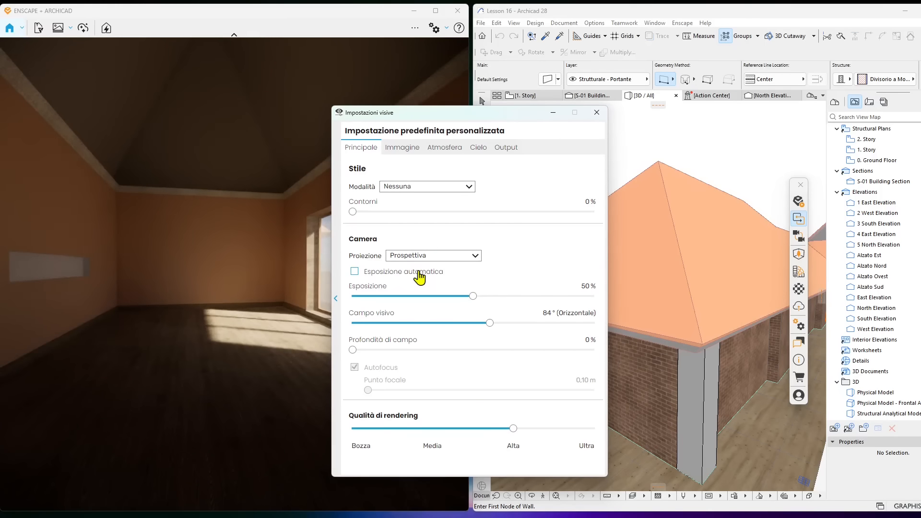
left_click_drag(473, 298, 392, 302)
left_click_drag(439, 114, 595, 114)
left_click_drag(547, 295, 778, 333)
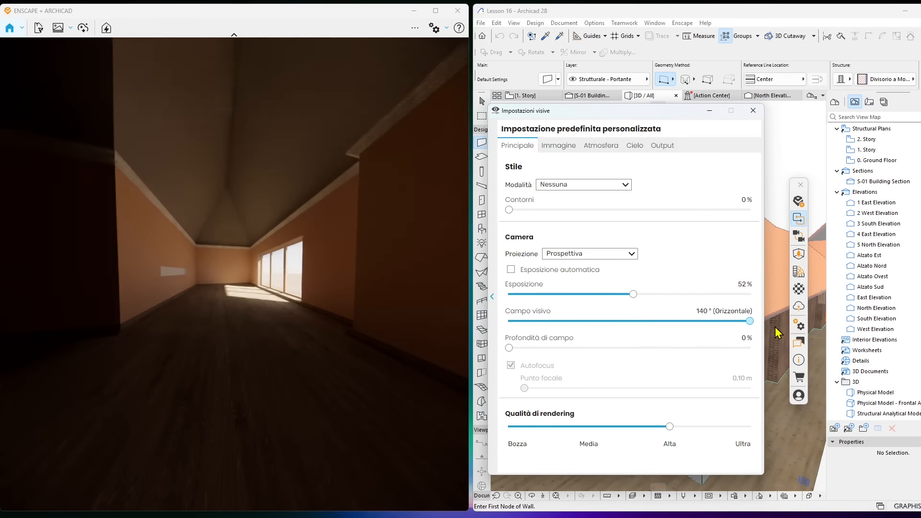
Set the camera's horizontal field of view to 83° and close the visual settings
left_click_drag(711, 332, 596, 331)
left_click_drag(568, 326, 646, 324)
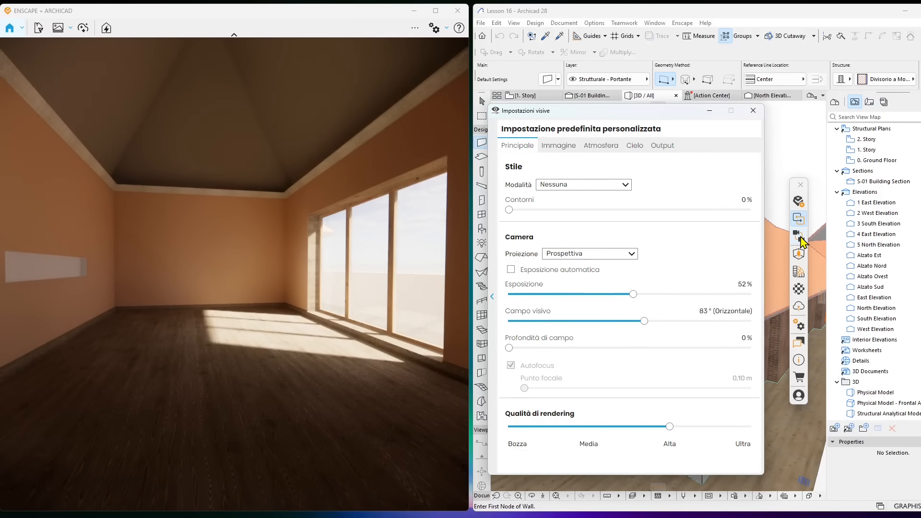
left_click(753, 111)
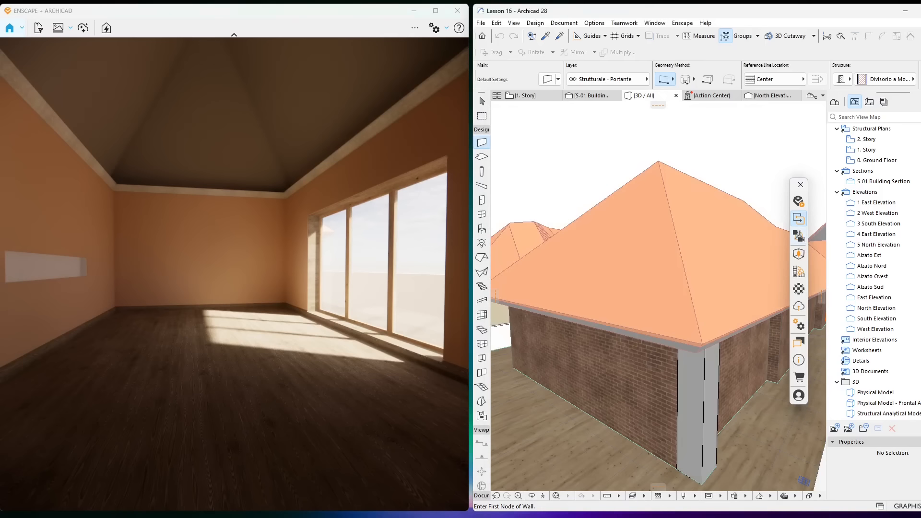
Turn view synchronization with Archicad back on and reopen Enscape's visual settings beside the exterior view
left_click(801, 240)
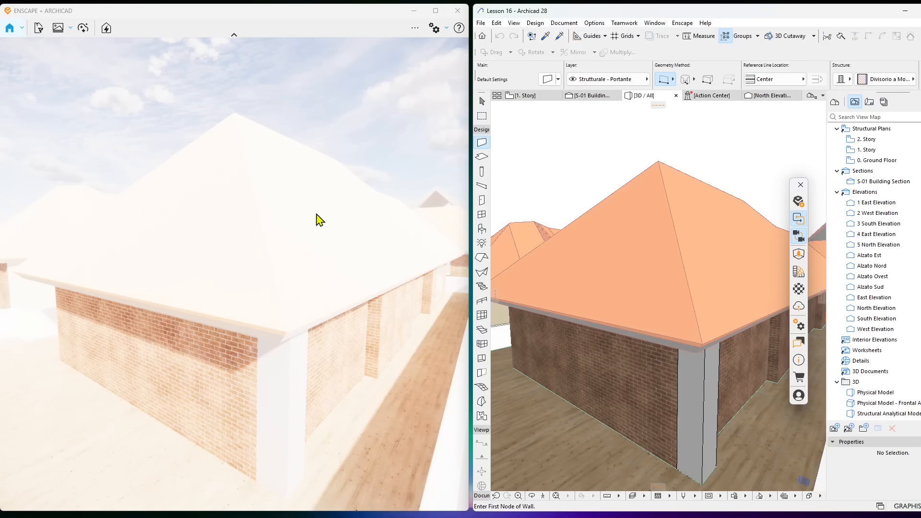
left_click(434, 28)
left_click(446, 47)
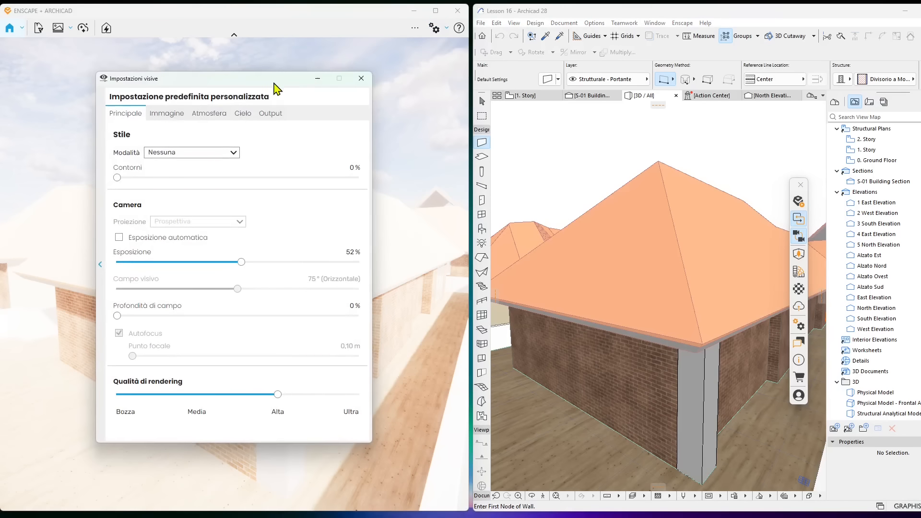
left_click_drag(262, 84, 511, 117)
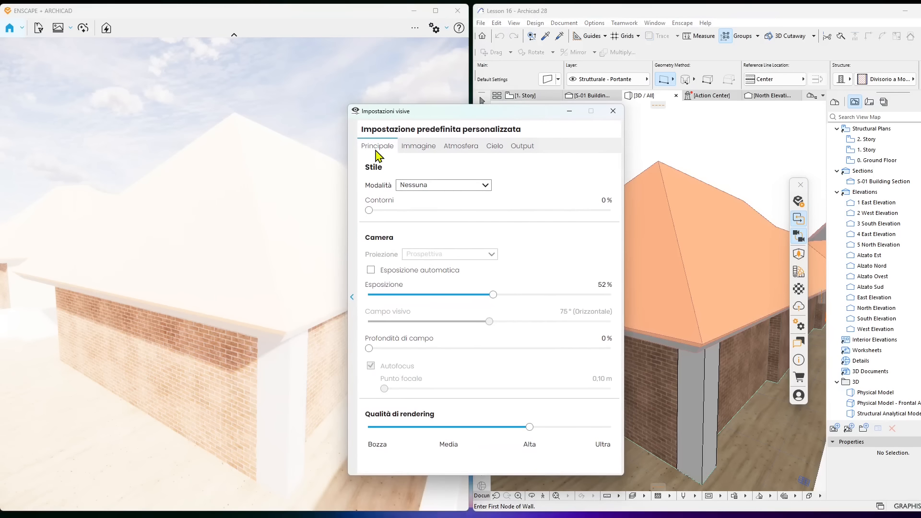
Compare the exterior with automatic exposure on and off, leave it off and set the exposure to 4%
mouse_move(388, 300)
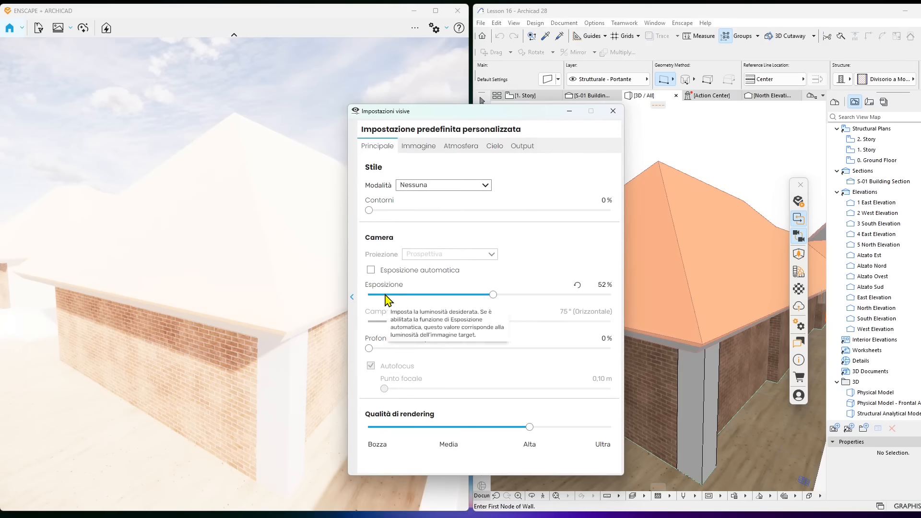
left_click(371, 270)
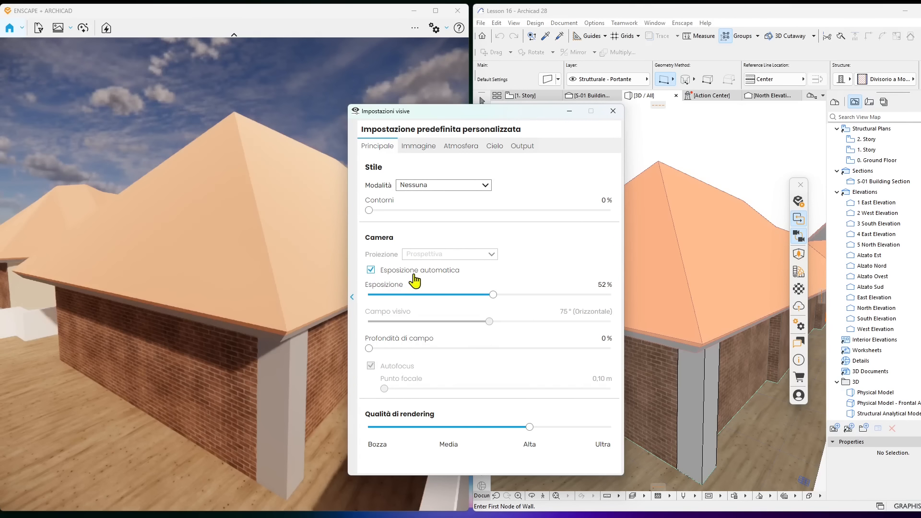
left_click(414, 277)
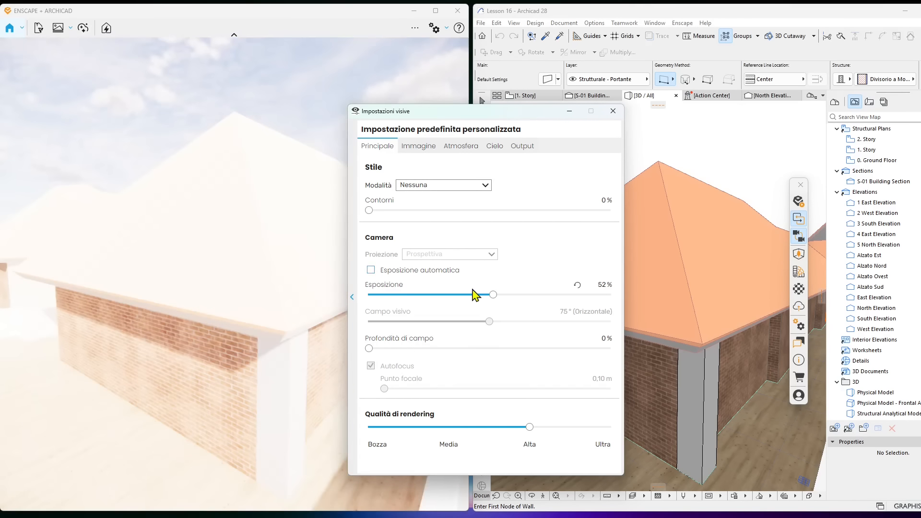
left_click_drag(493, 295, 378, 306)
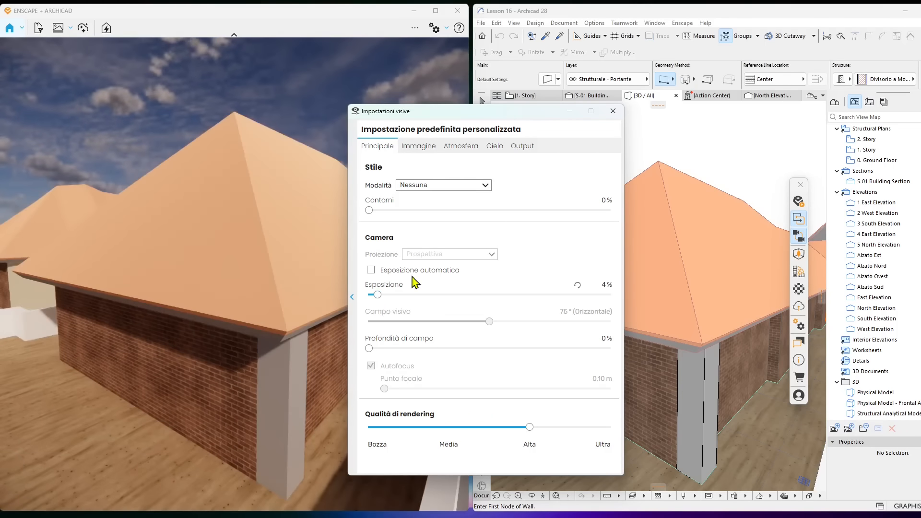
left_click(612, 112)
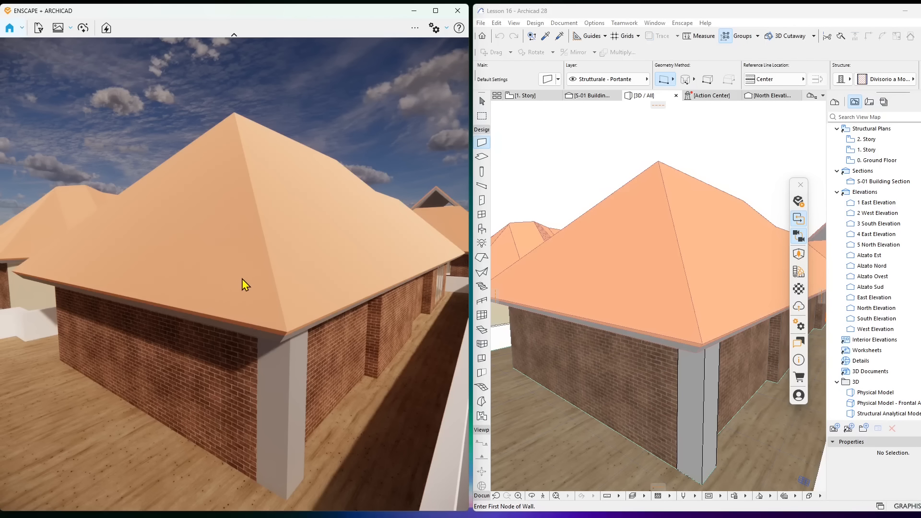
Widen the Enscape window to fit all its tools and look at the collaborative annotations mode
left_click(22, 28)
left_click(22, 28)
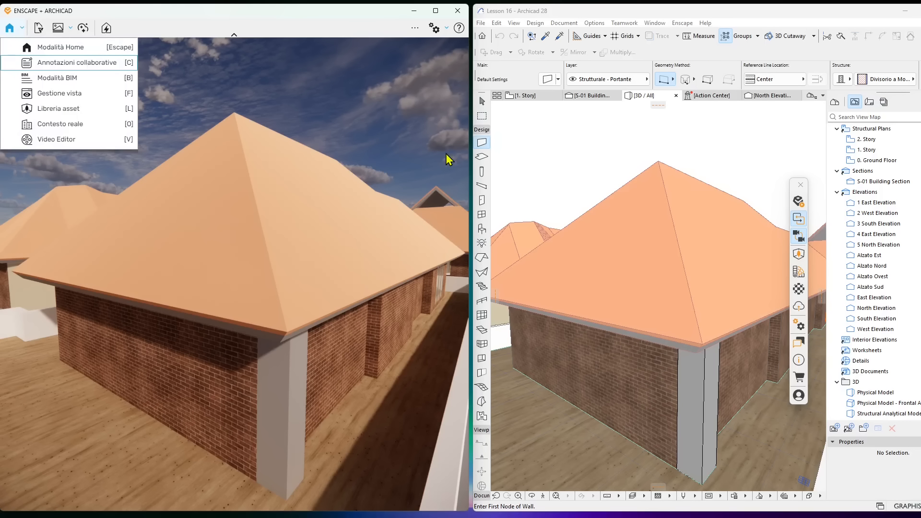
left_click_drag(471, 157, 559, 169)
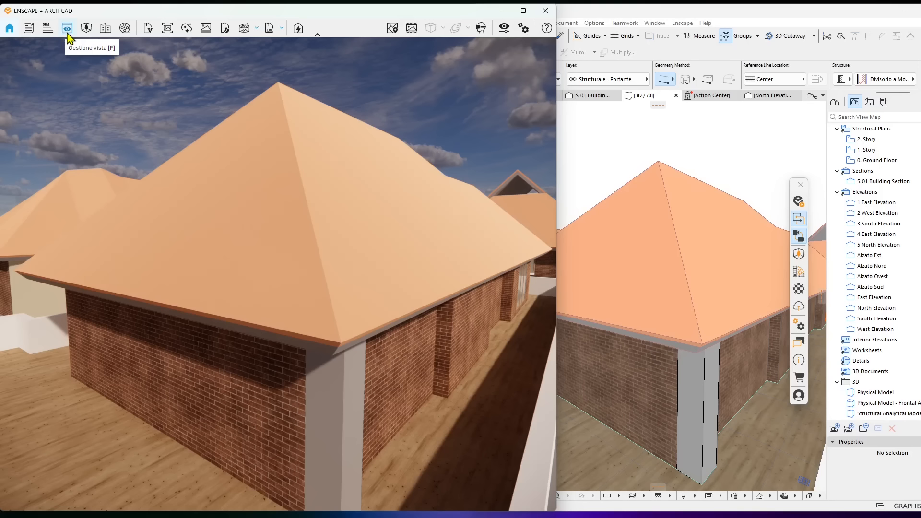
left_click(28, 33)
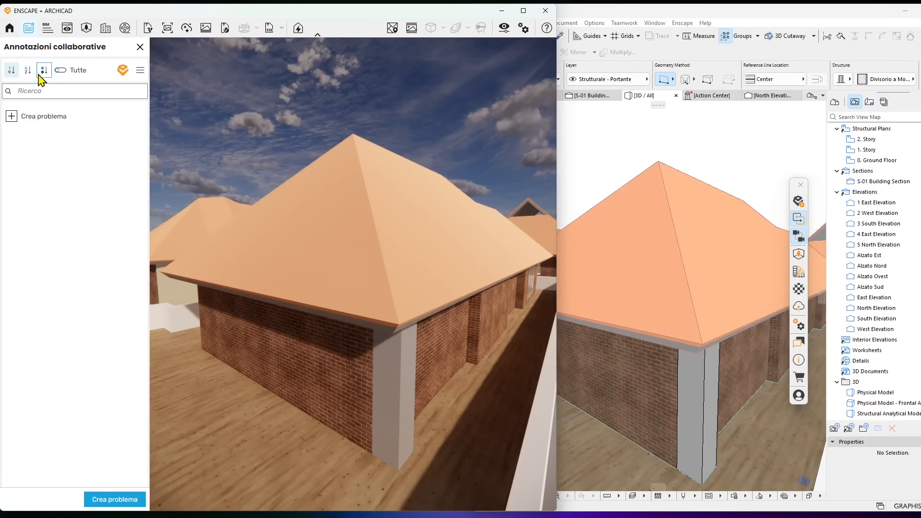
left_click(140, 47)
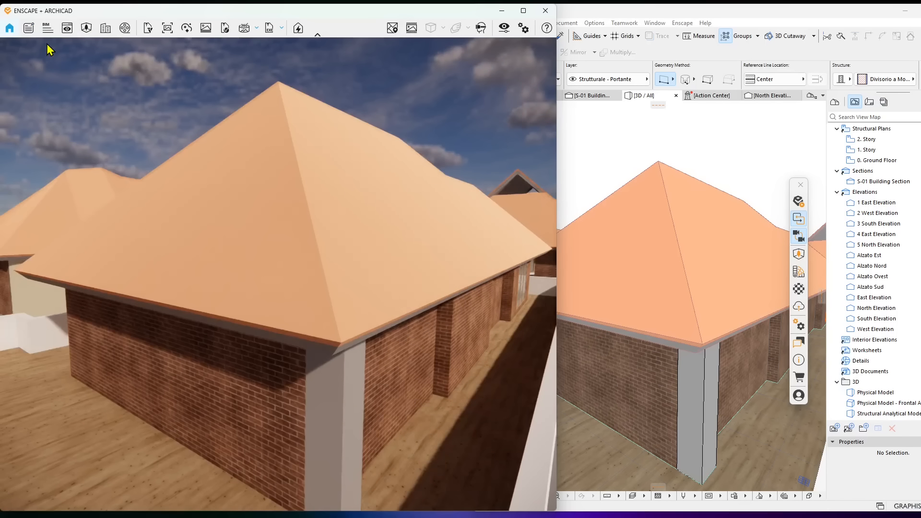
Enter Enscape's BIM information mode, select the large hipped roof and read through its BIM properties
left_click(47, 30)
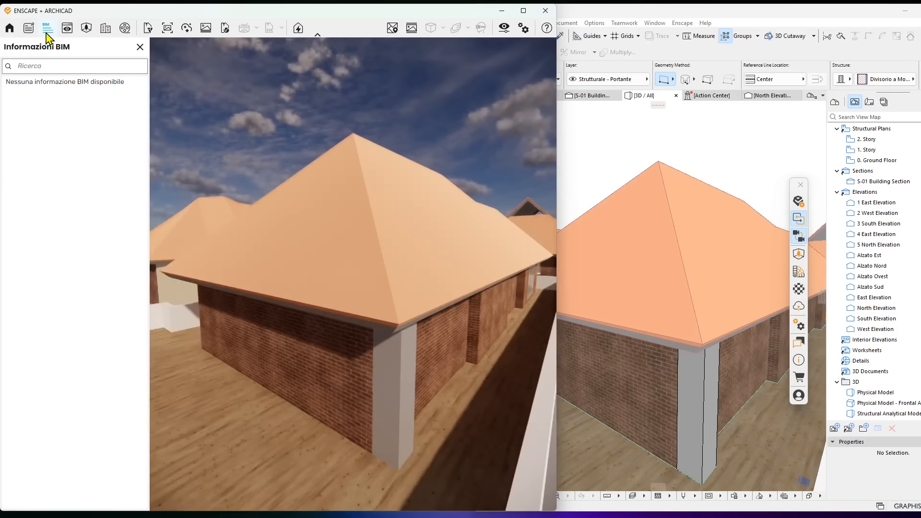
left_click(289, 220)
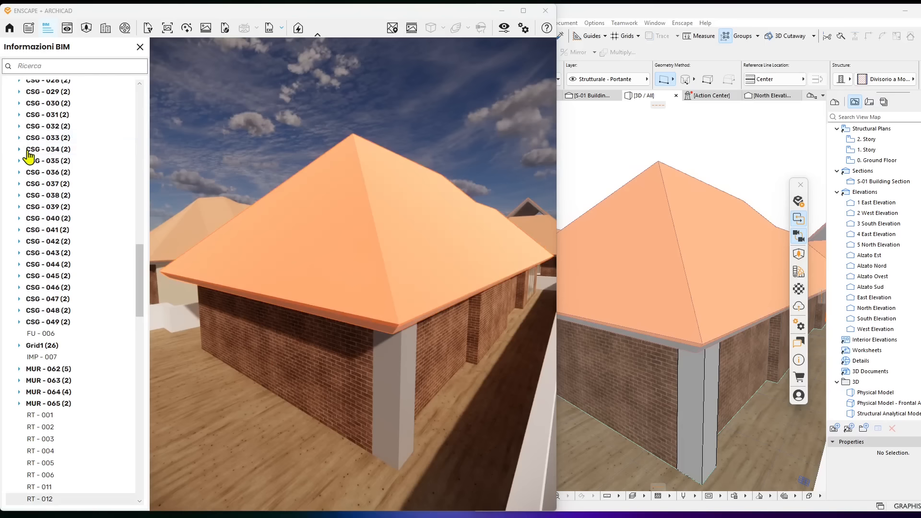
left_click(330, 228)
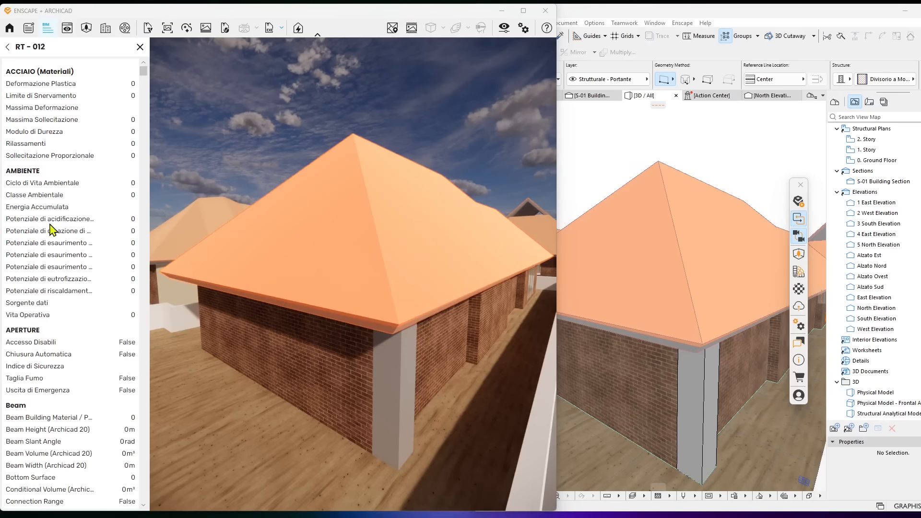
scroll(64, 288, "down", 8)
scroll(69, 330, "down", 2)
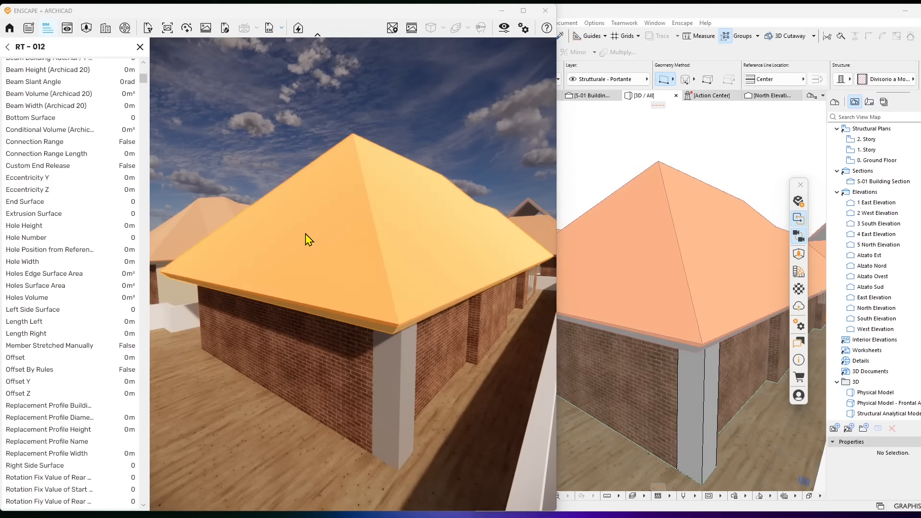
right_click(307, 237)
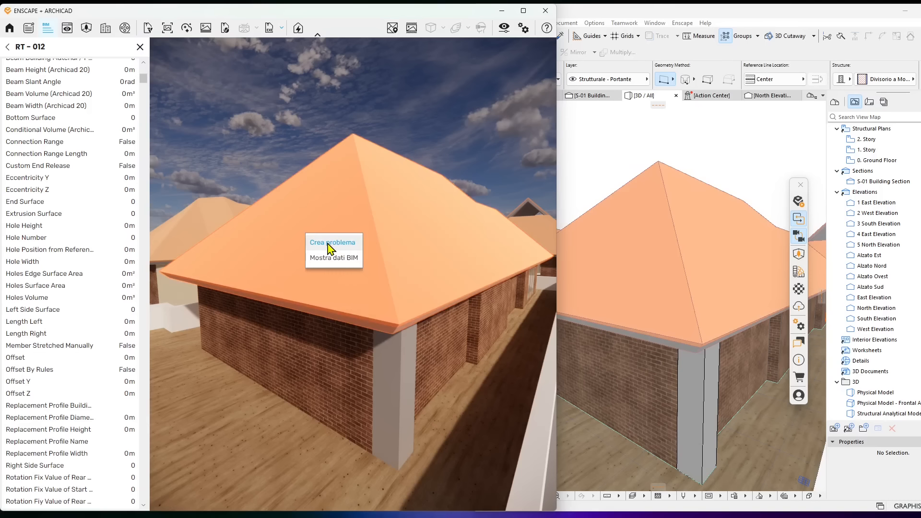
left_click(331, 259)
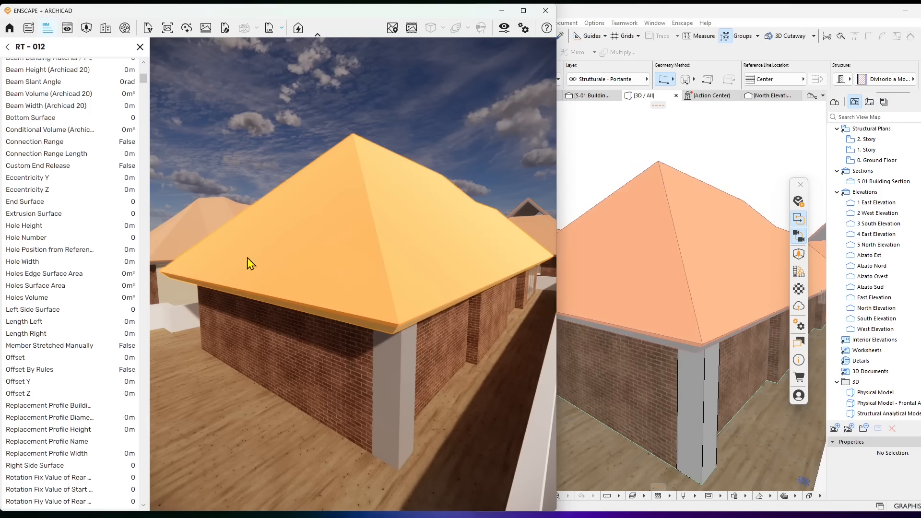
scroll(88, 303, "down", 4)
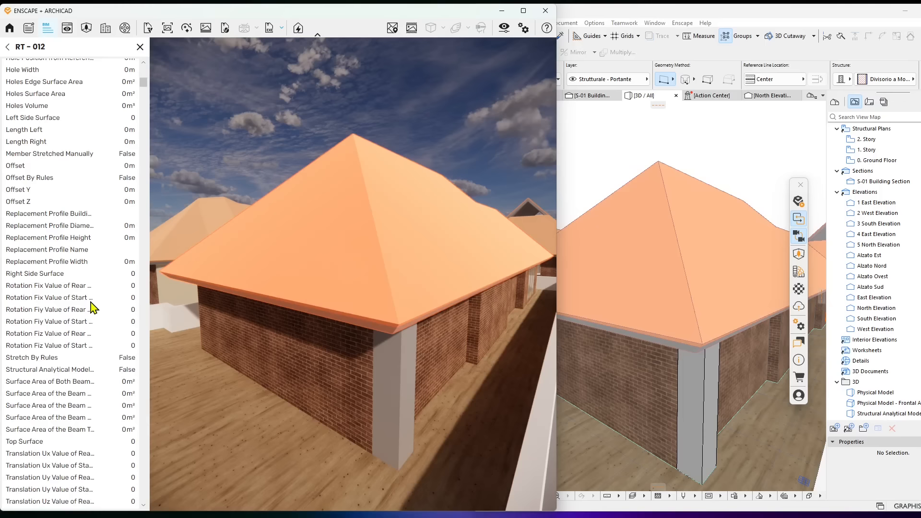
Select the grey corner column, examine its BIM properties and leave the BIM information mode
left_click(339, 357)
left_click(401, 381)
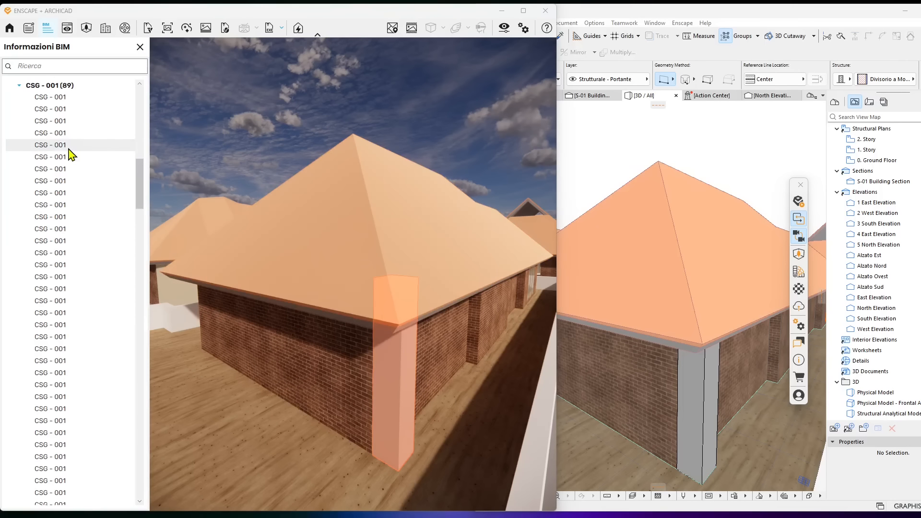
left_click(66, 149)
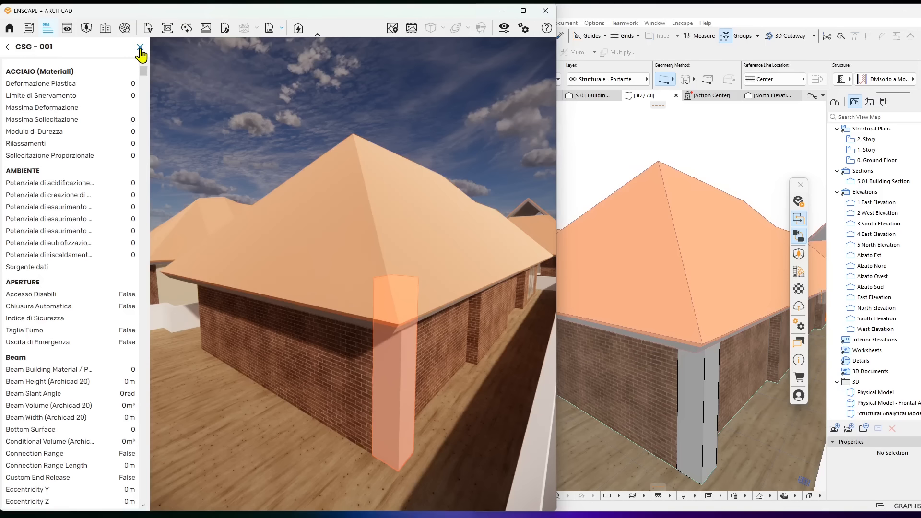
left_click(141, 48)
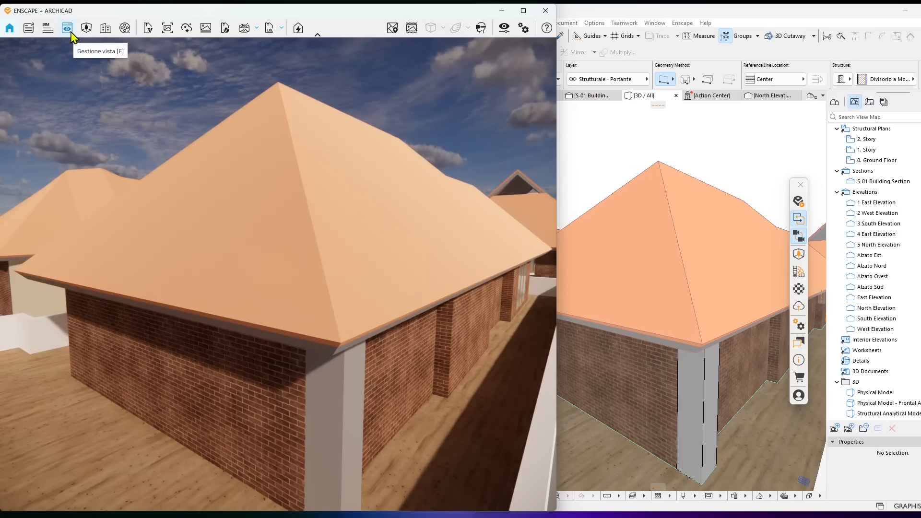
Open Enscape's view management to look at the views of the Lesson 16 project
left_click(67, 29)
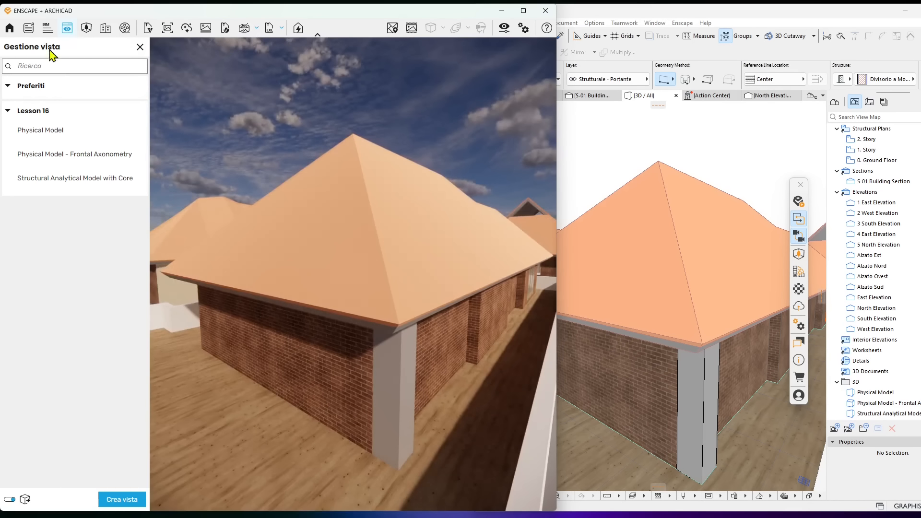